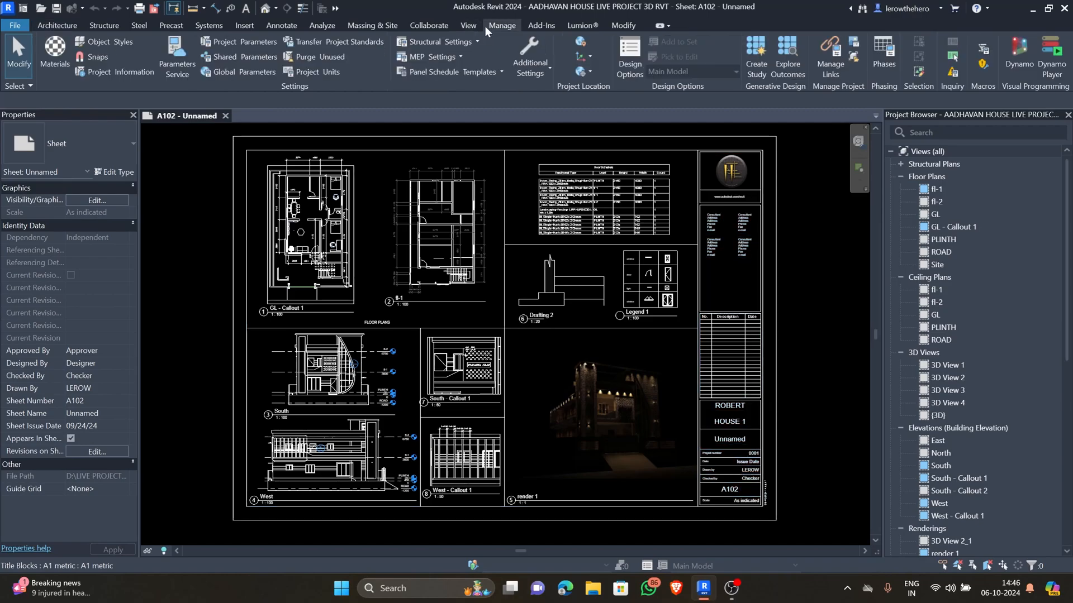
- Turn all snaps off in the project's snap settings
click(98, 57)
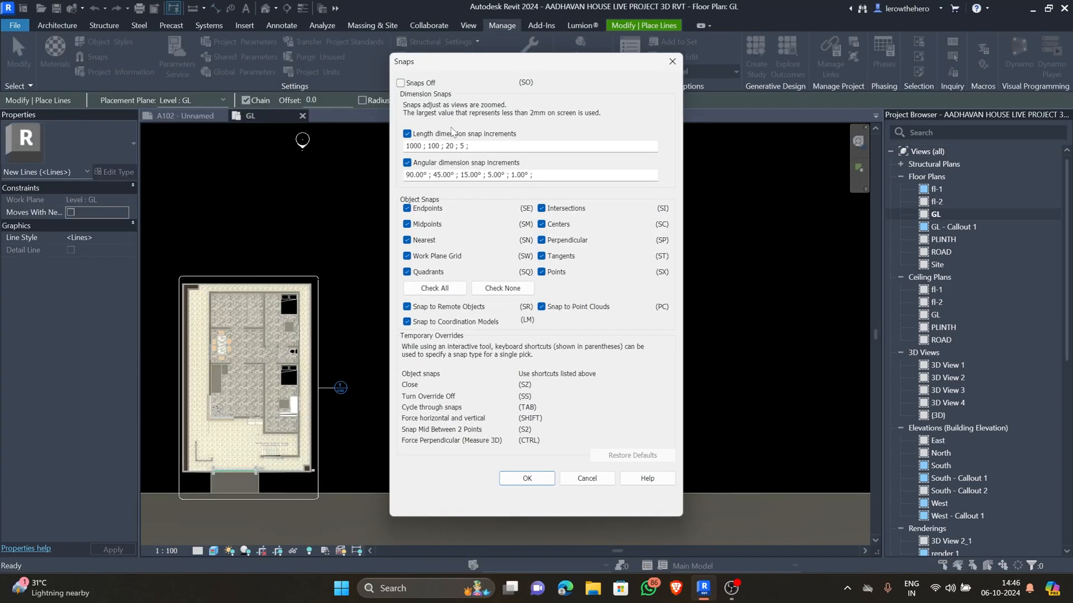
click(400, 83)
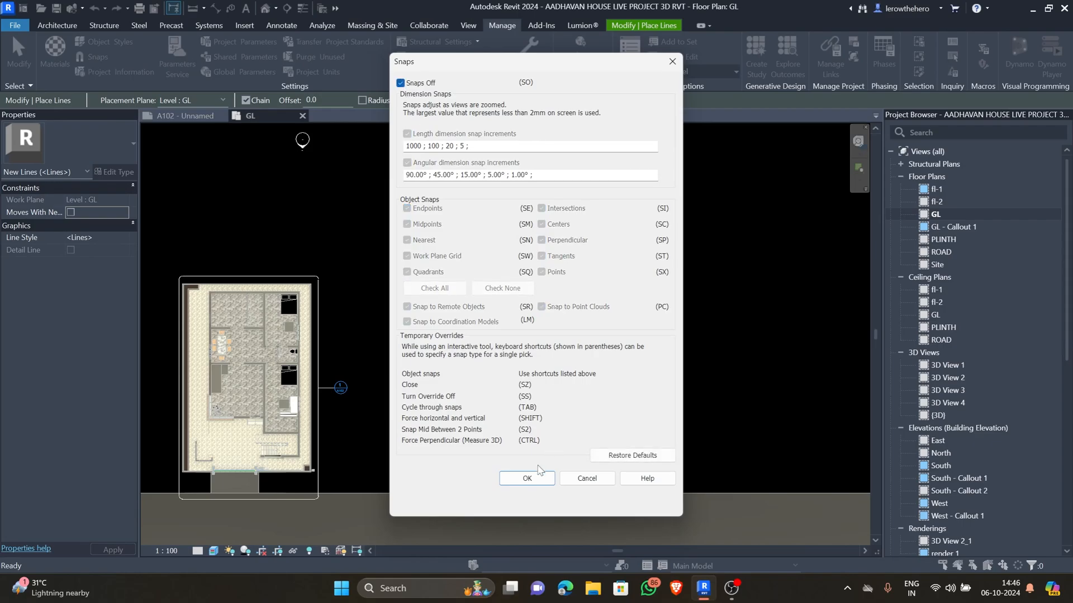
click(527, 478)
- Draw an irregular, unclosed chain of five model lines in the empty area beside the house plan
scroll(551, 222, up, 1)
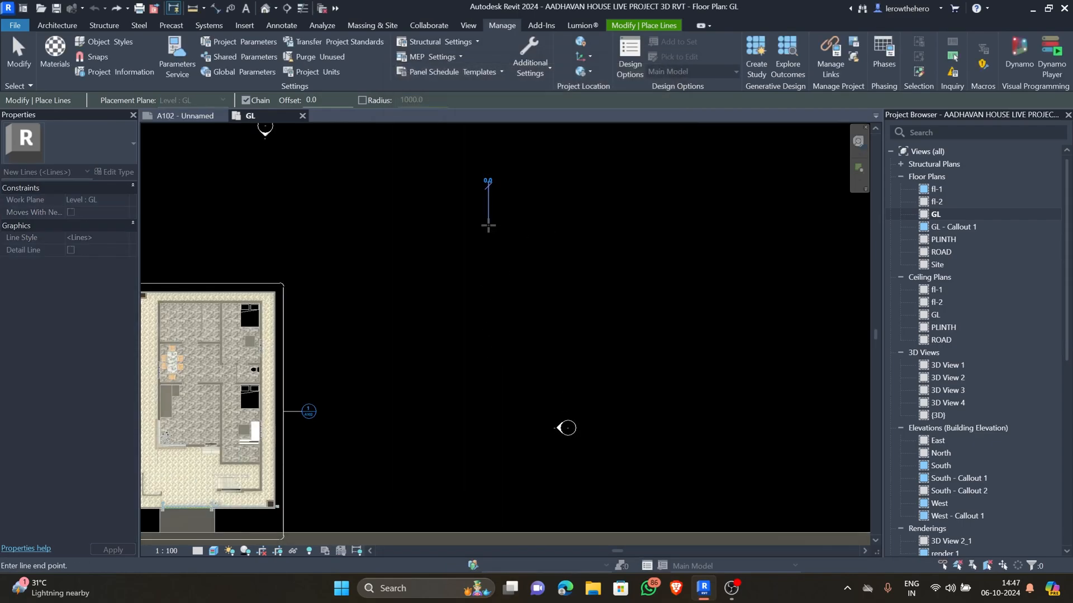
click(489, 225)
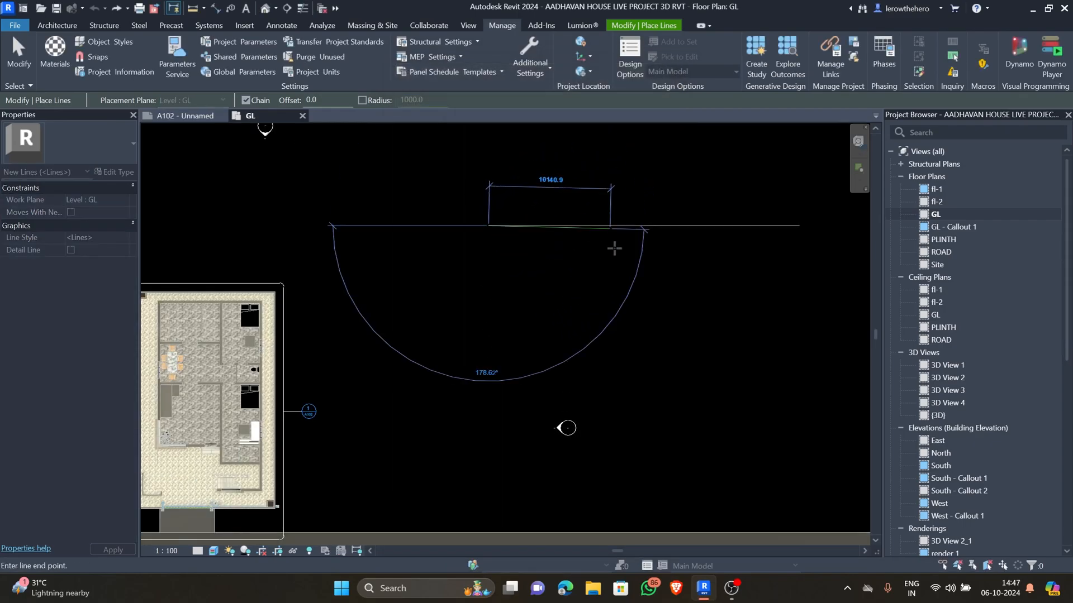
click(639, 226)
click(614, 279)
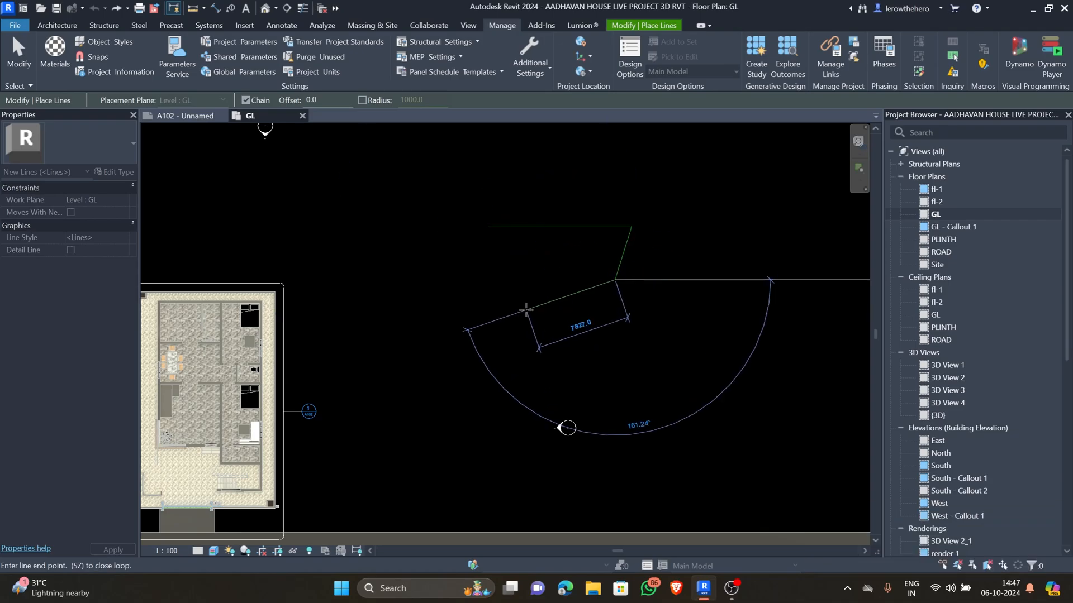
click(526, 309)
click(537, 274)
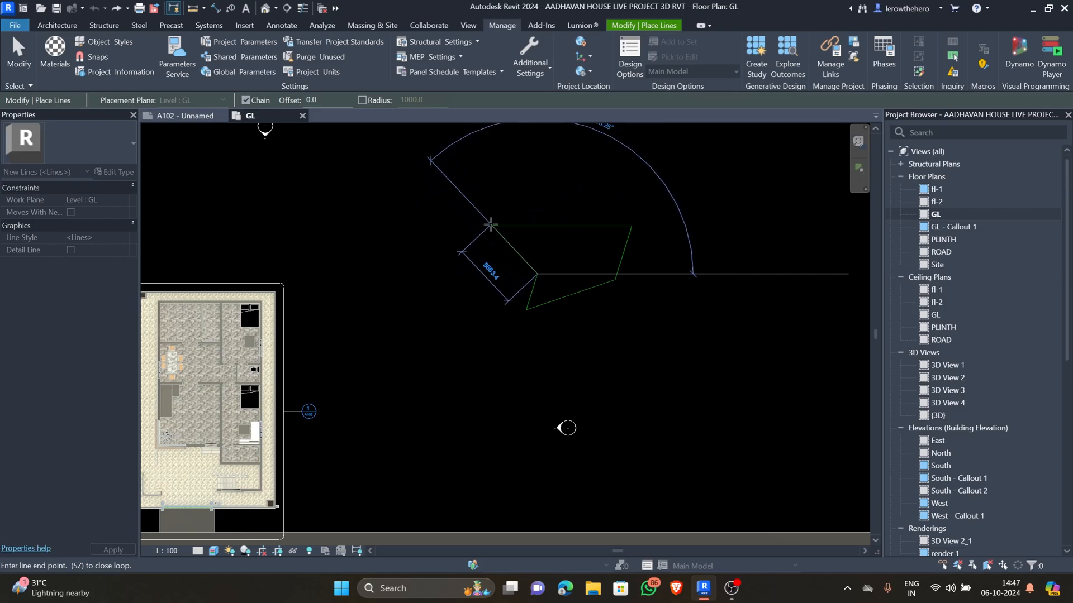
click(526, 203)
key(Escape)
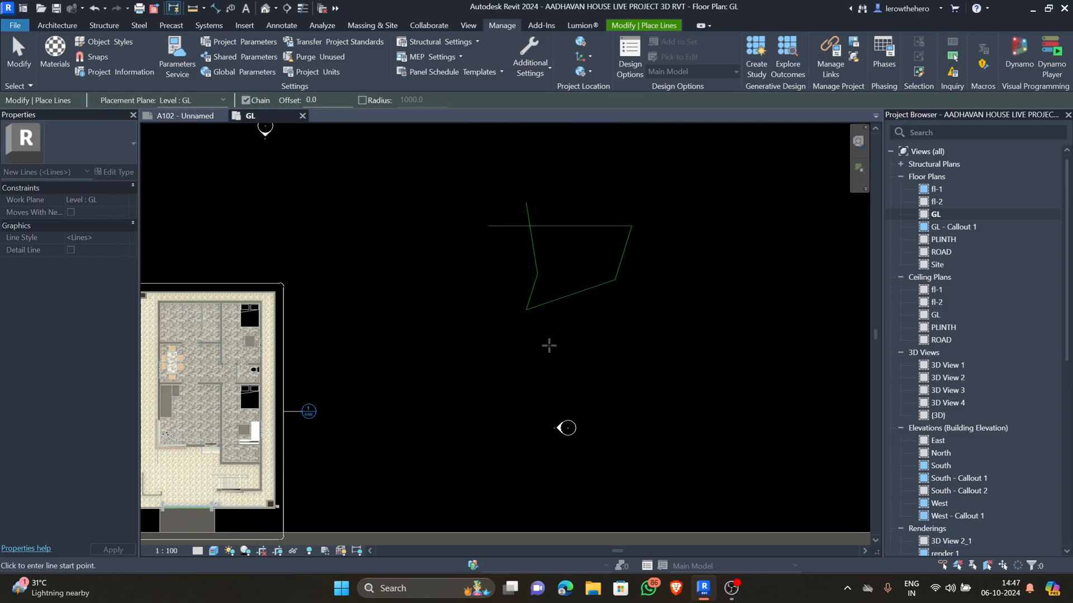
- Turn snaps back on and draw a closed rectangle of model lines, about 8000 mm high, beside the irregular shape
click(92, 56)
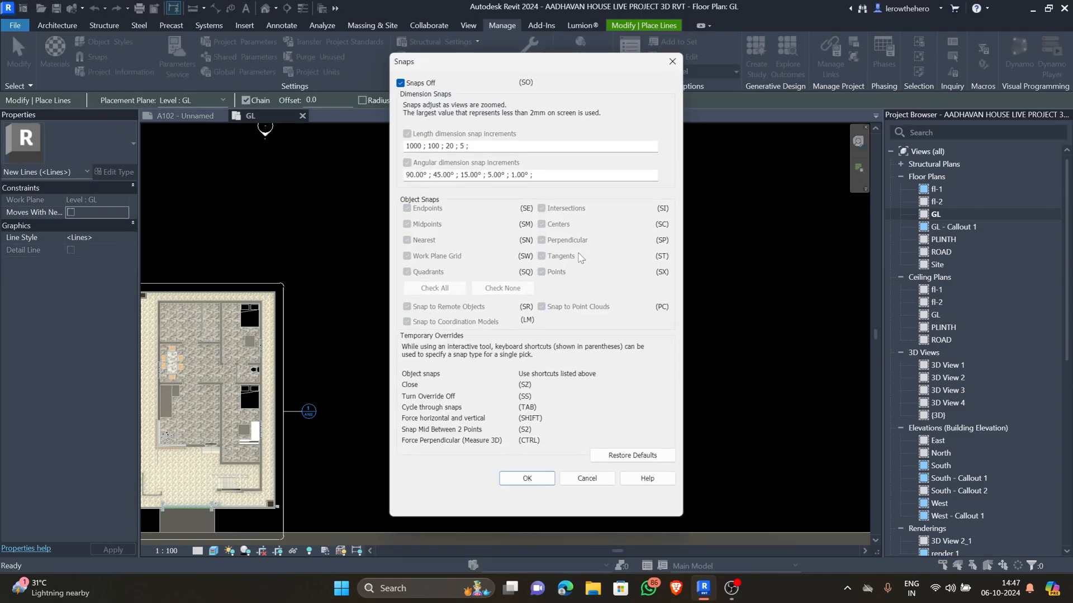
click(512, 481)
middle_drag(636, 277, 475, 346)
click(571, 261)
click(571, 357)
click(691, 357)
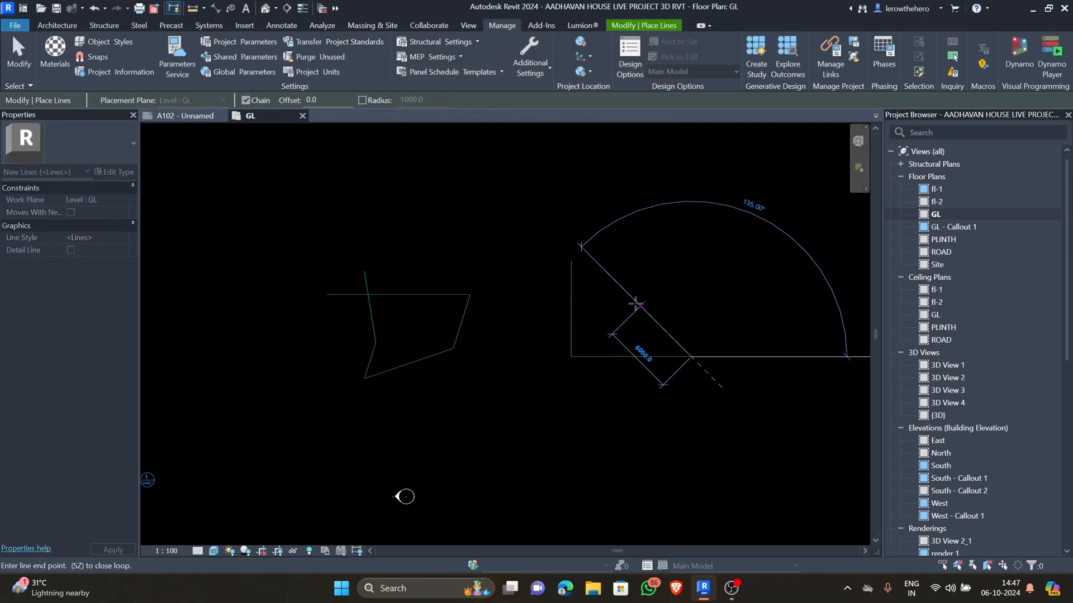
click(691, 261)
click(571, 261)
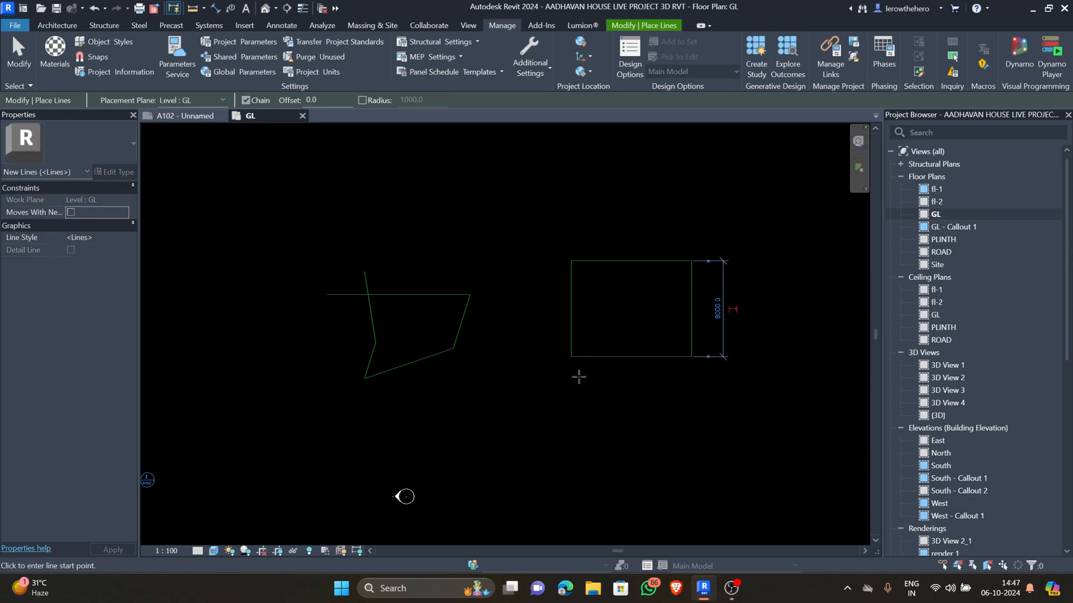
- Draw a 19000 mm line at 35° from the rectangle's lower-left corner, then a vertical and a horizontal line back to its lower-right corner
click(571, 356)
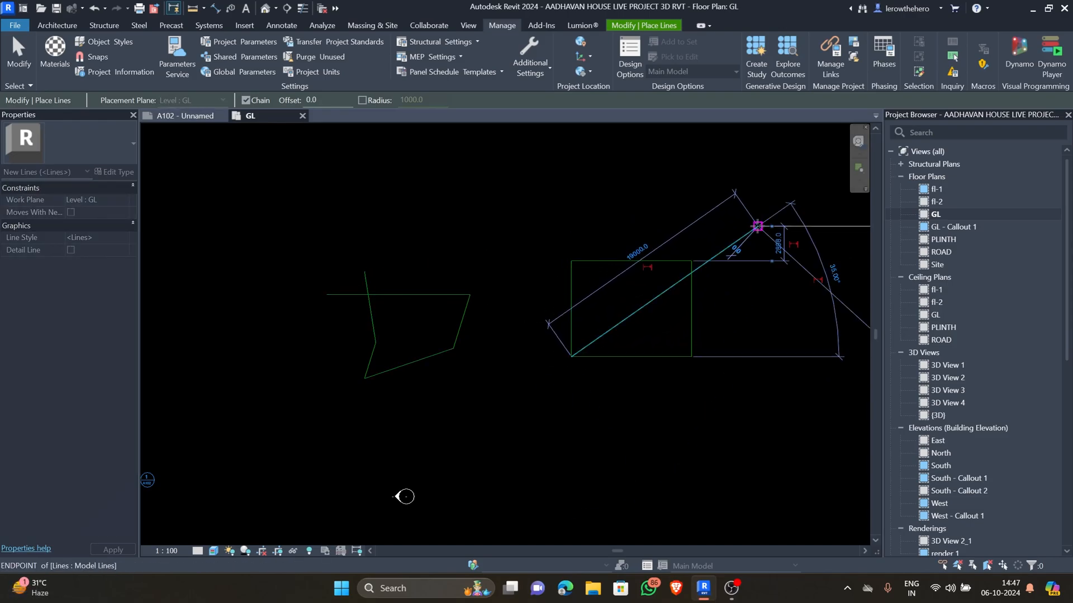
click(757, 357)
click(691, 357)
key(Escape)
key(Escape)
- Review the length and angular dimension snap increments and the Perpendicular object snap option in the snap settings
middle_drag(691, 356, 648, 374)
click(83, 57)
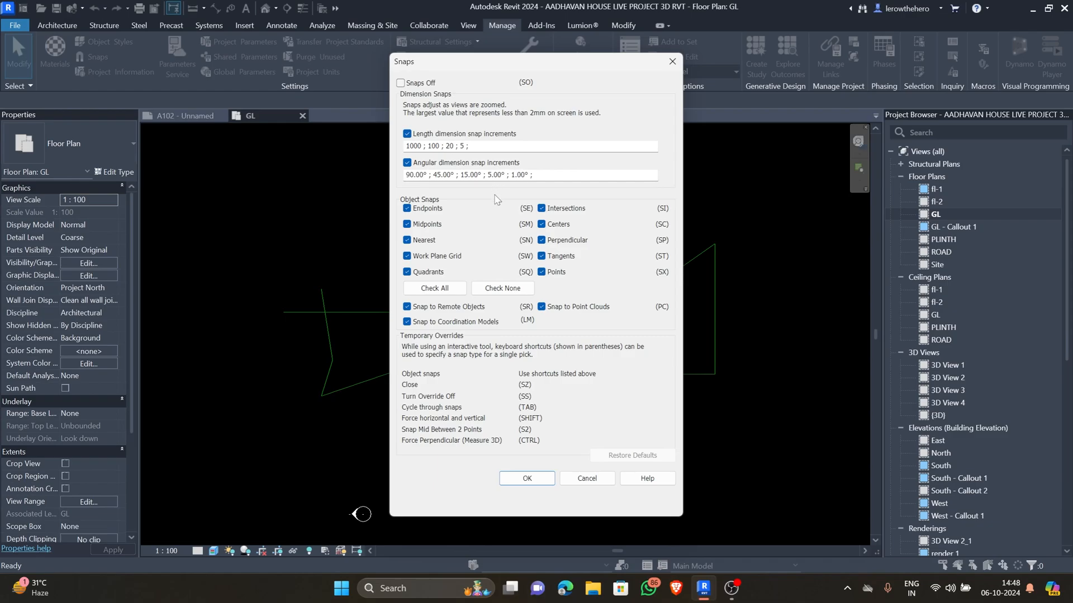
click(535, 175)
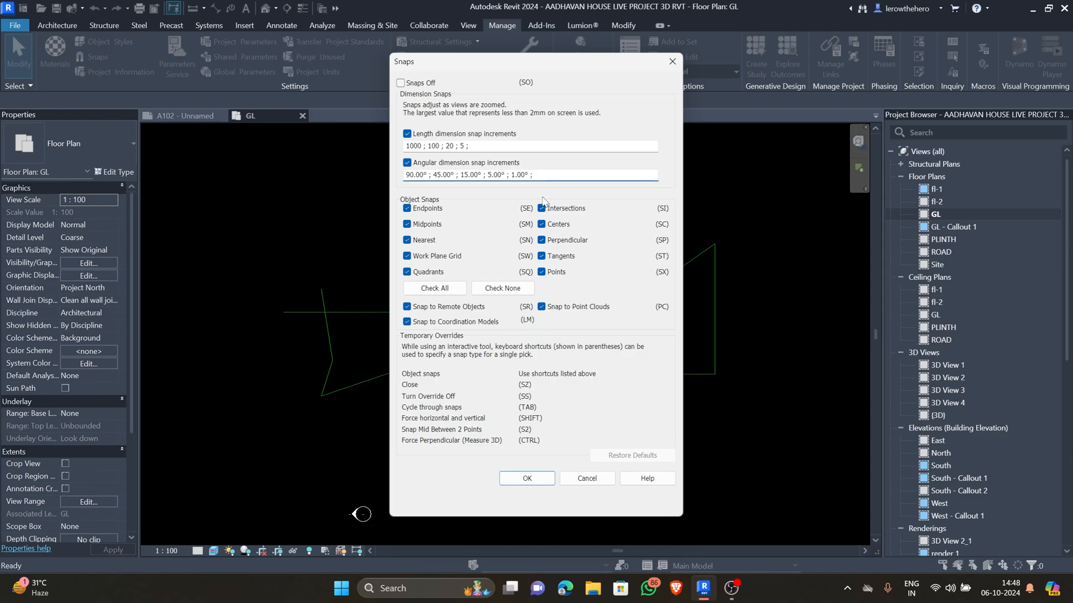
click(510, 147)
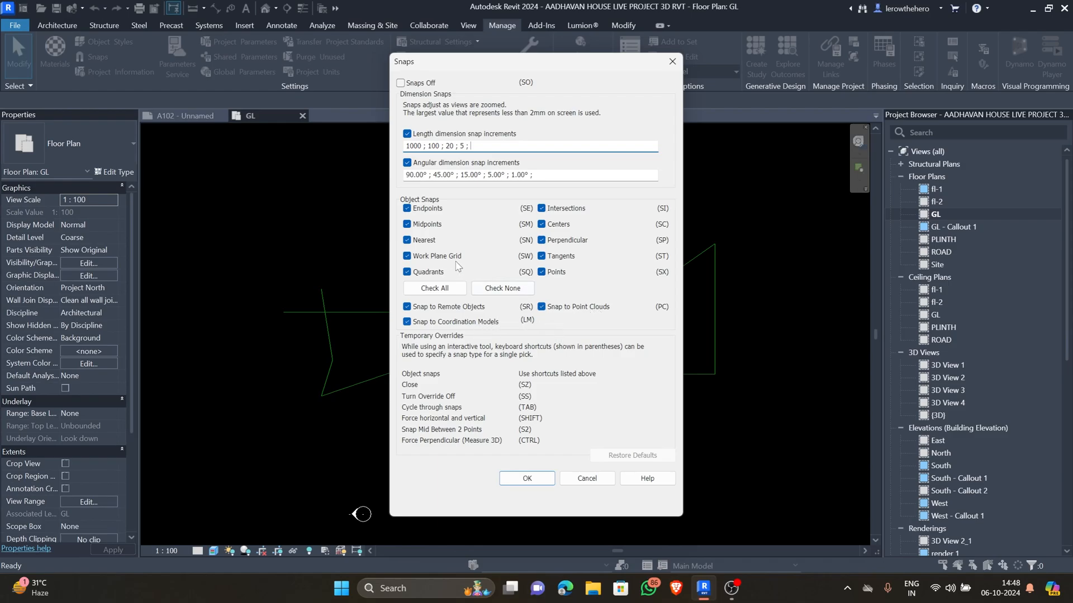
click(541, 241)
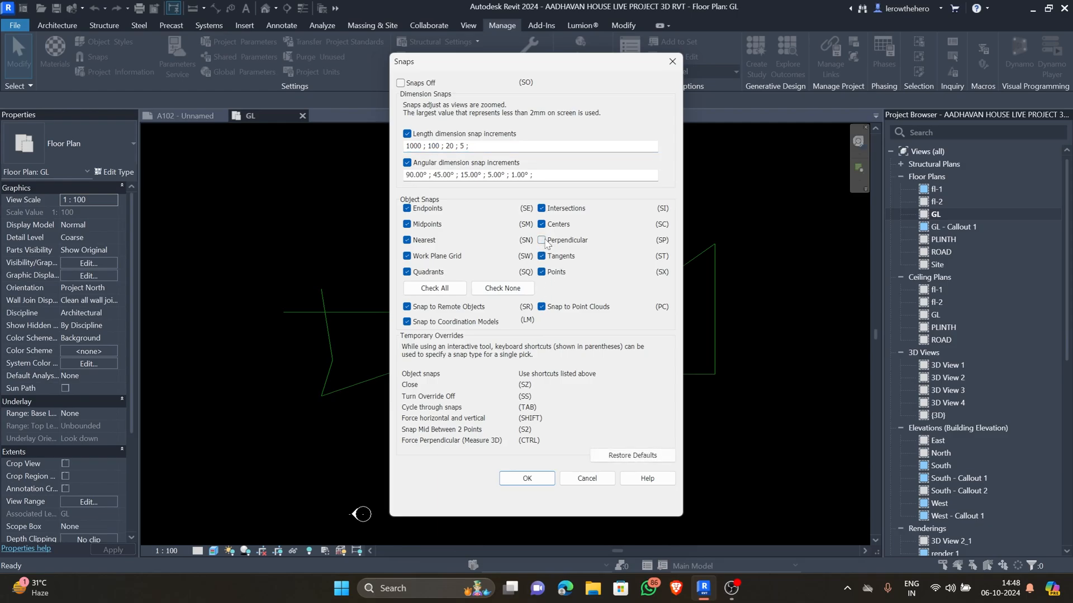
click(543, 240)
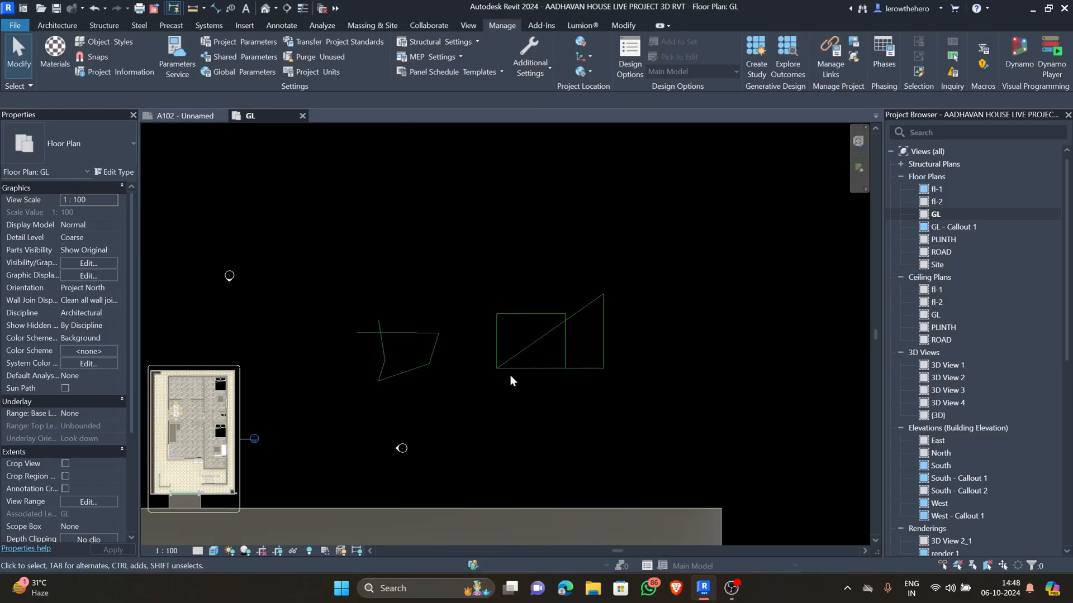
middle_drag(510, 374, 526, 355)
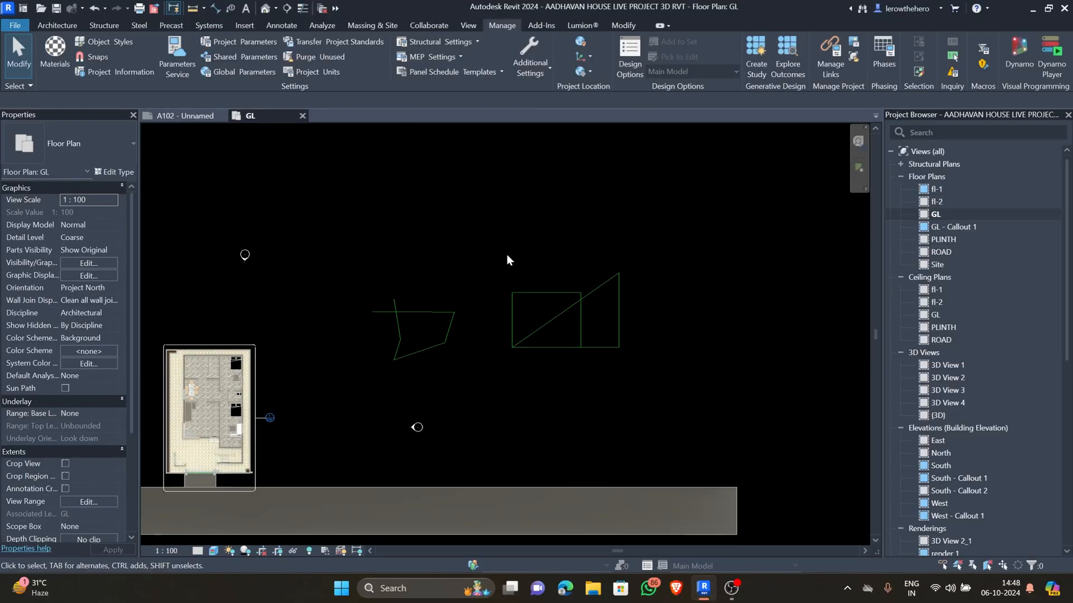
- Change the line colour of the <Sketch> line style to purple, RGB 128-000-255
click(528, 68)
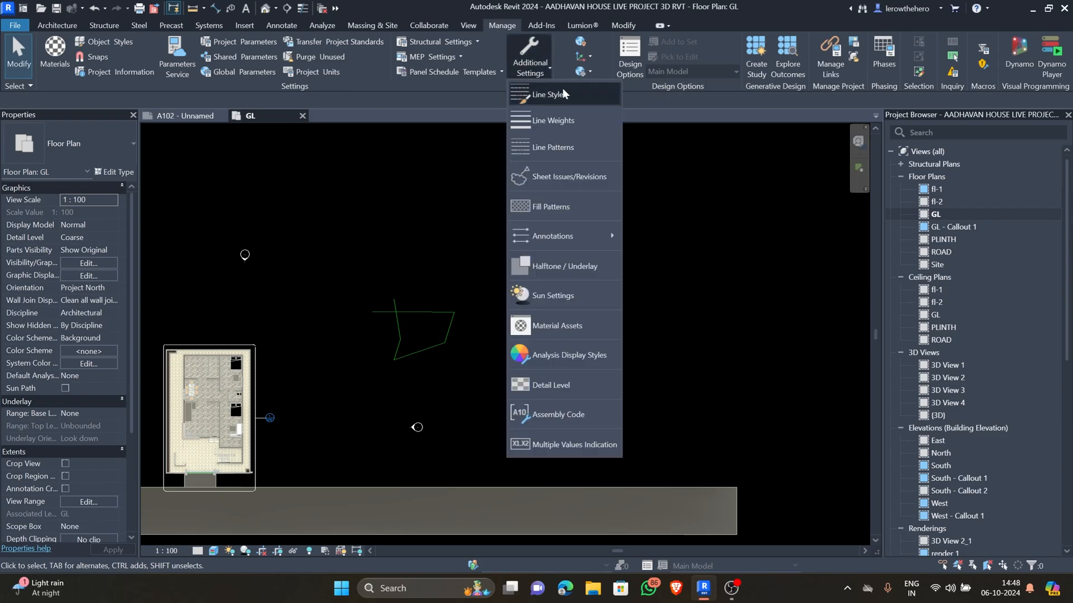
click(577, 102)
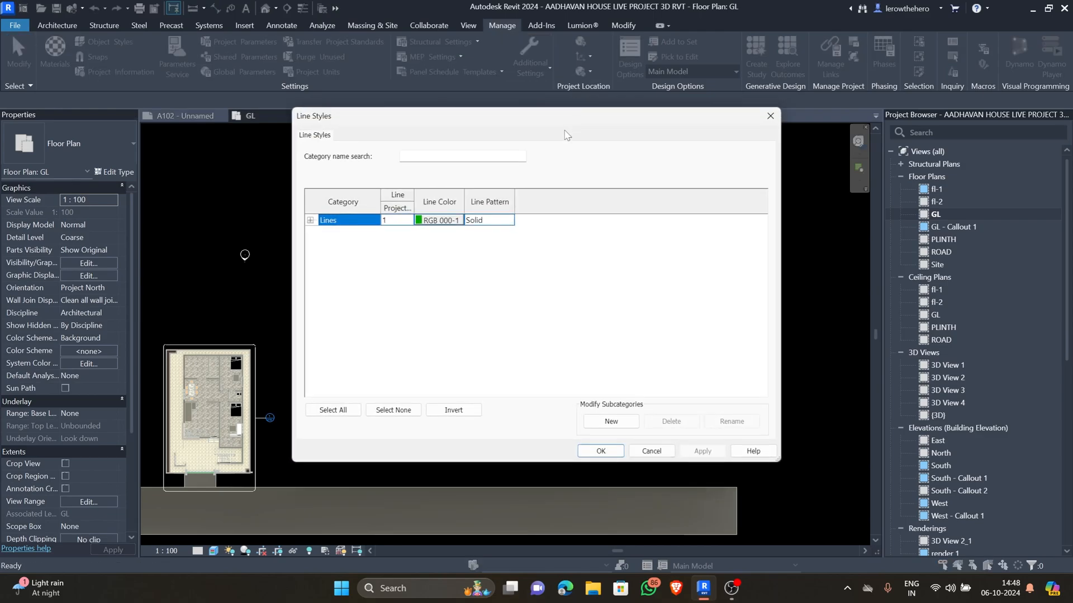
drag(539, 119, 521, 114)
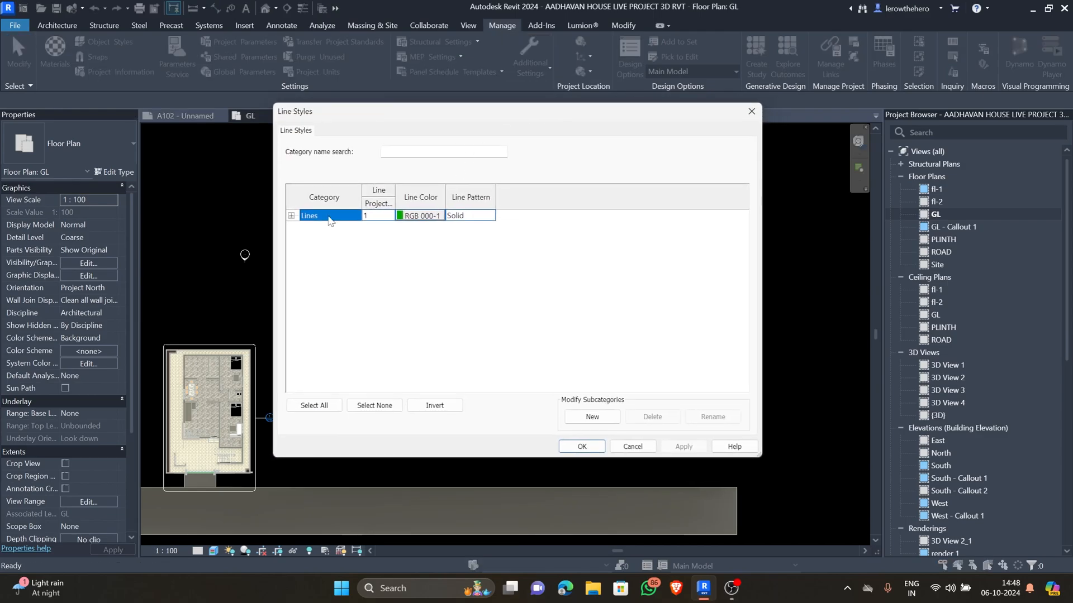
click(291, 215)
scroll(391, 313, down, 2)
click(399, 357)
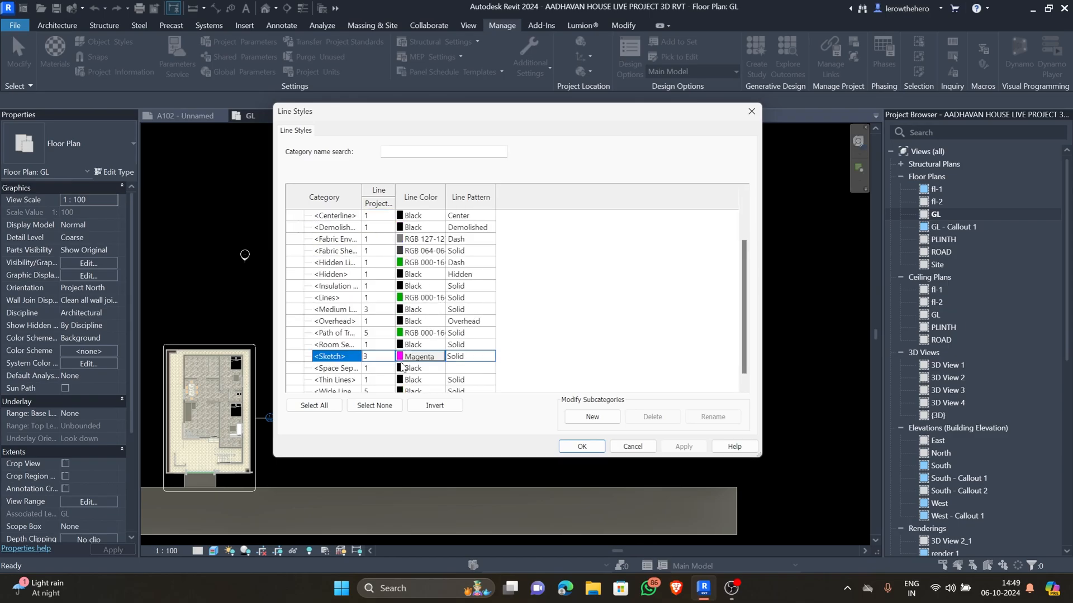
click(400, 358)
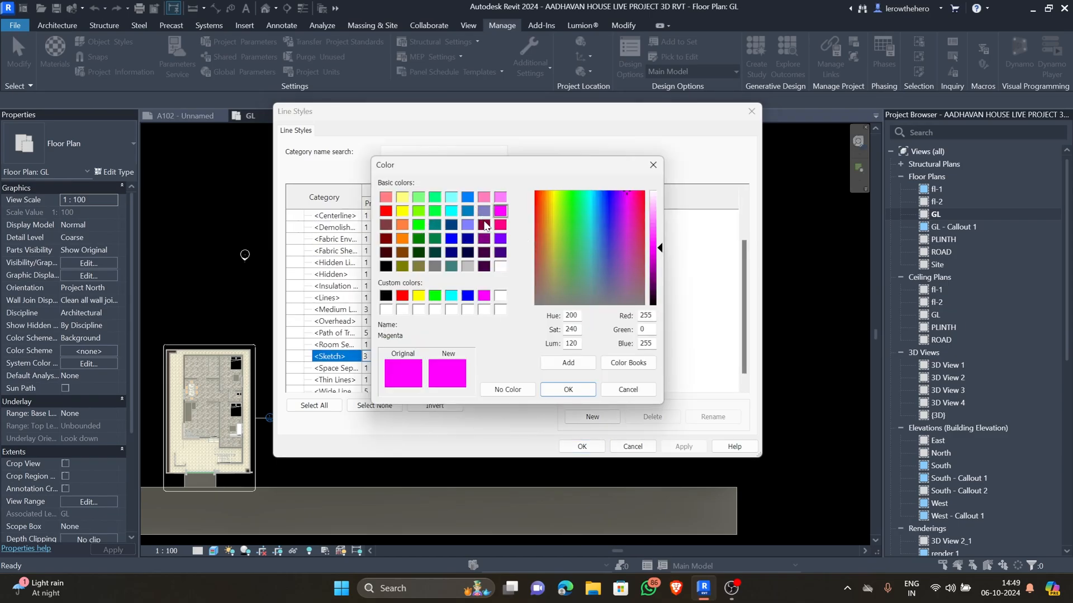
click(500, 239)
click(568, 390)
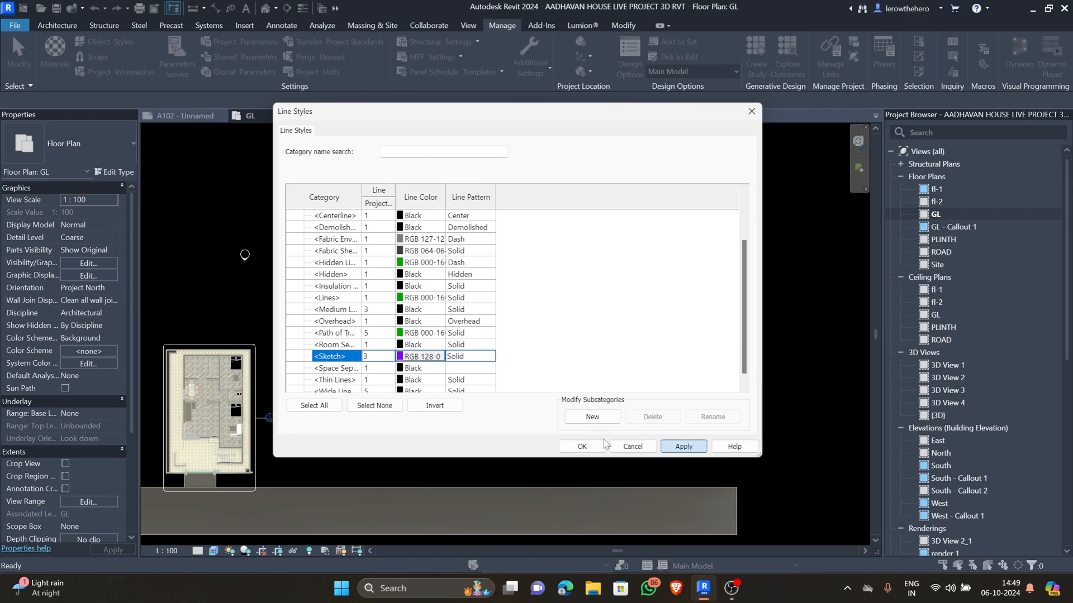
click(582, 447)
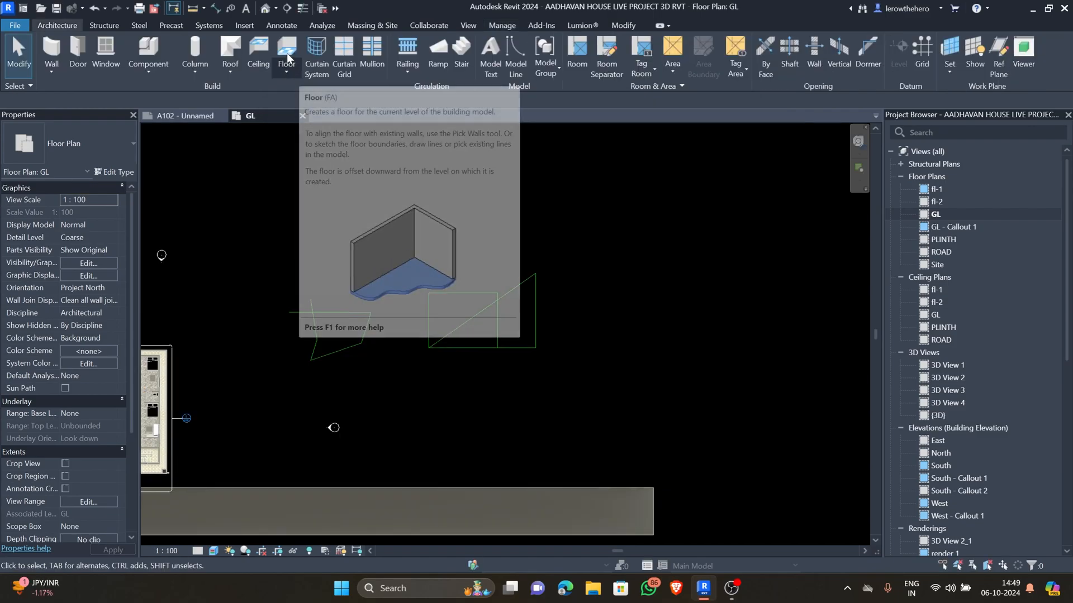
- Create a rectangular Generic 150mm floor about 6000 by 16000 mm on level GL, beside the drawn lines
click(300, 61)
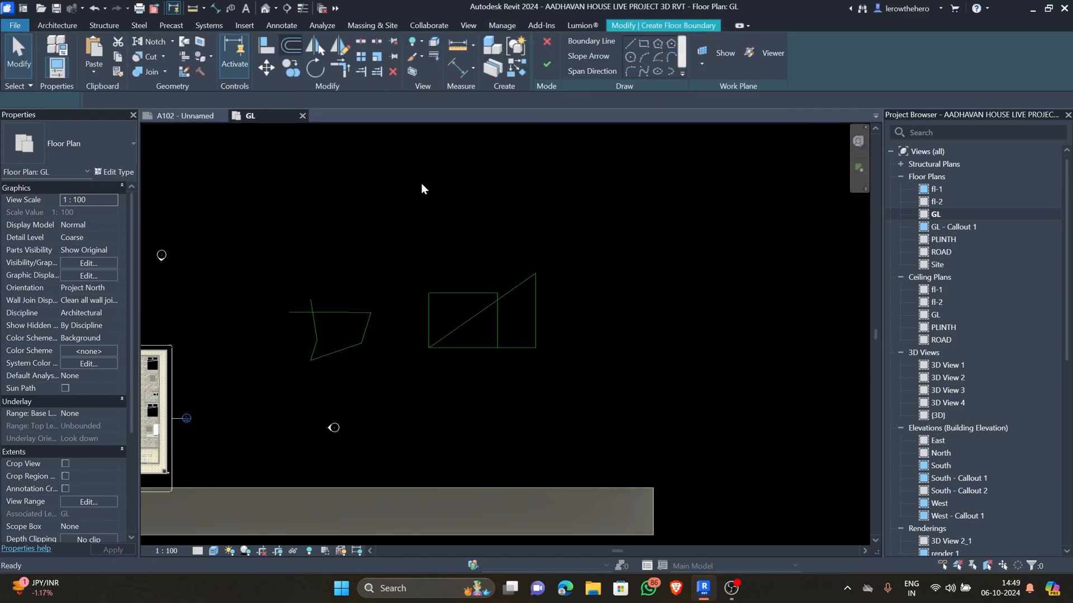
click(650, 45)
click(668, 230)
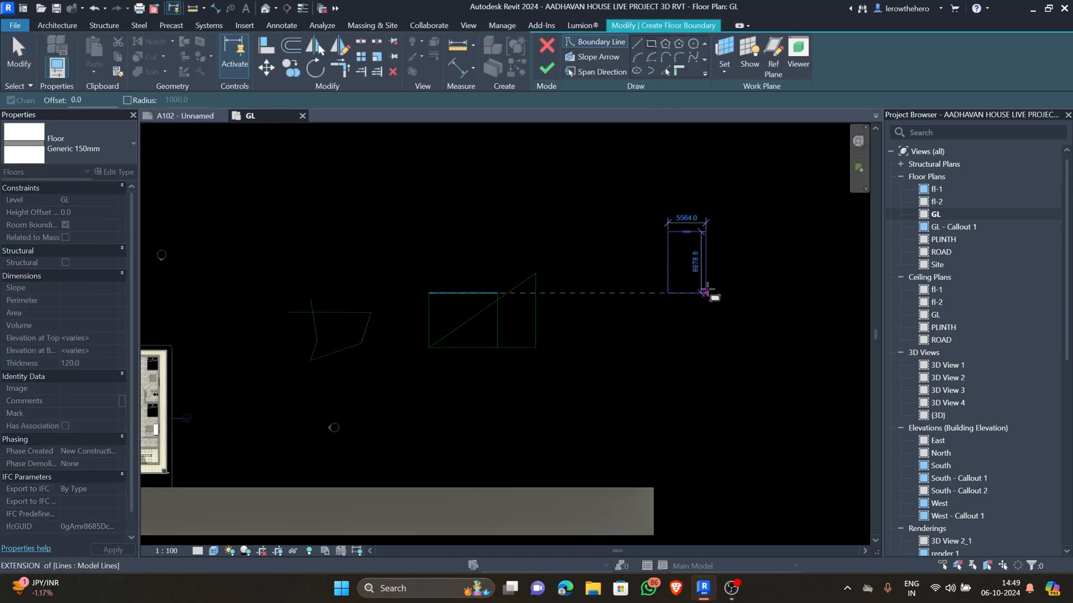
scroll(717, 283, up, 2)
middle_drag(729, 285, 624, 339)
scroll(606, 294, up, 3)
scroll(541, 287, down, 5)
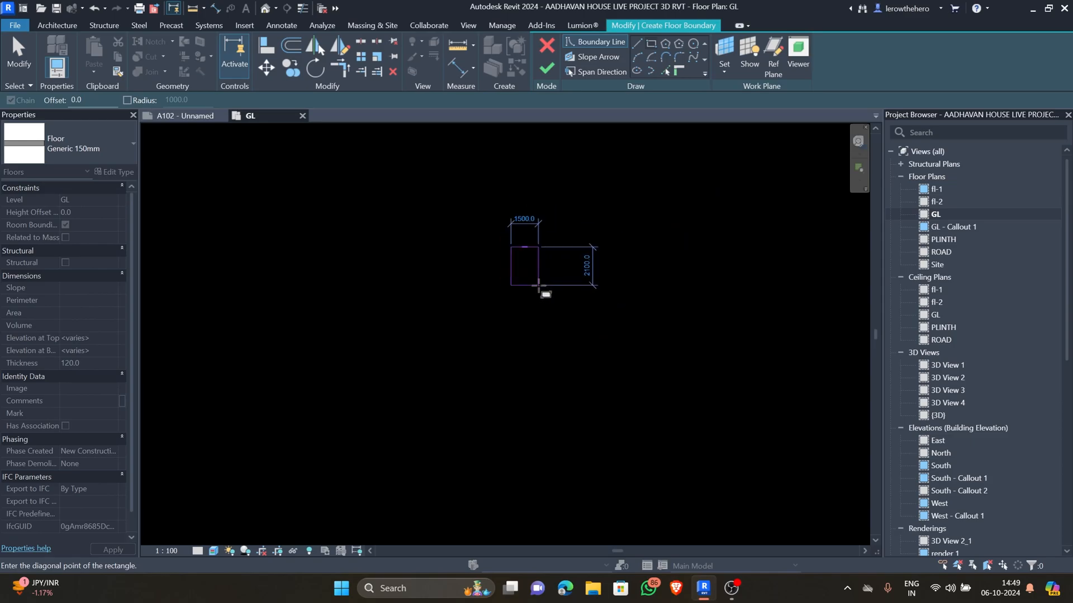
scroll(537, 313, up, 2)
scroll(536, 333, up, 1)
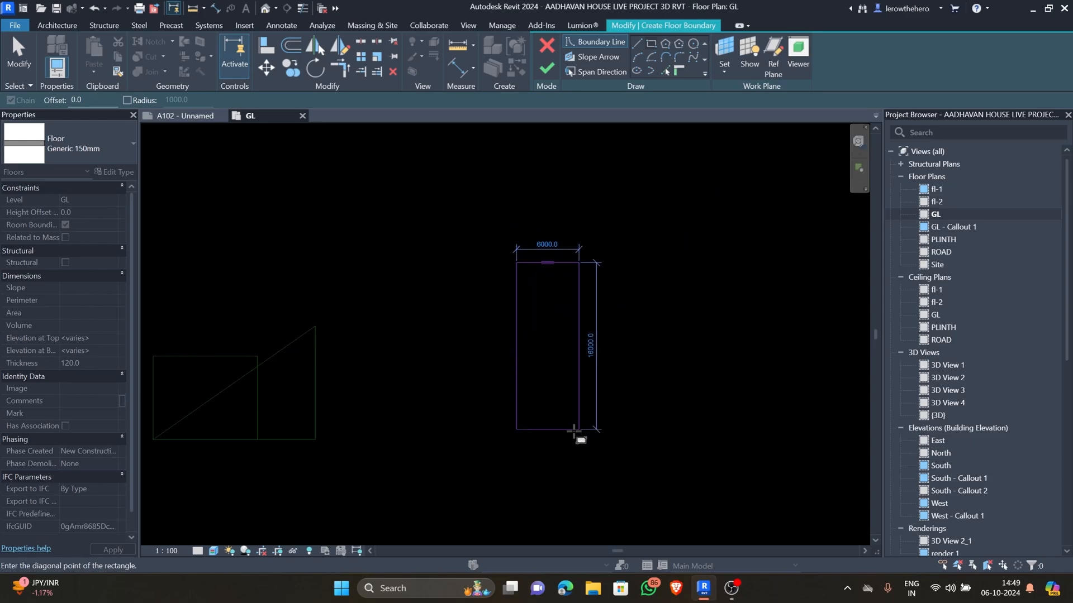
click(578, 429)
key(Escape)
key(Escape)
click(547, 67)
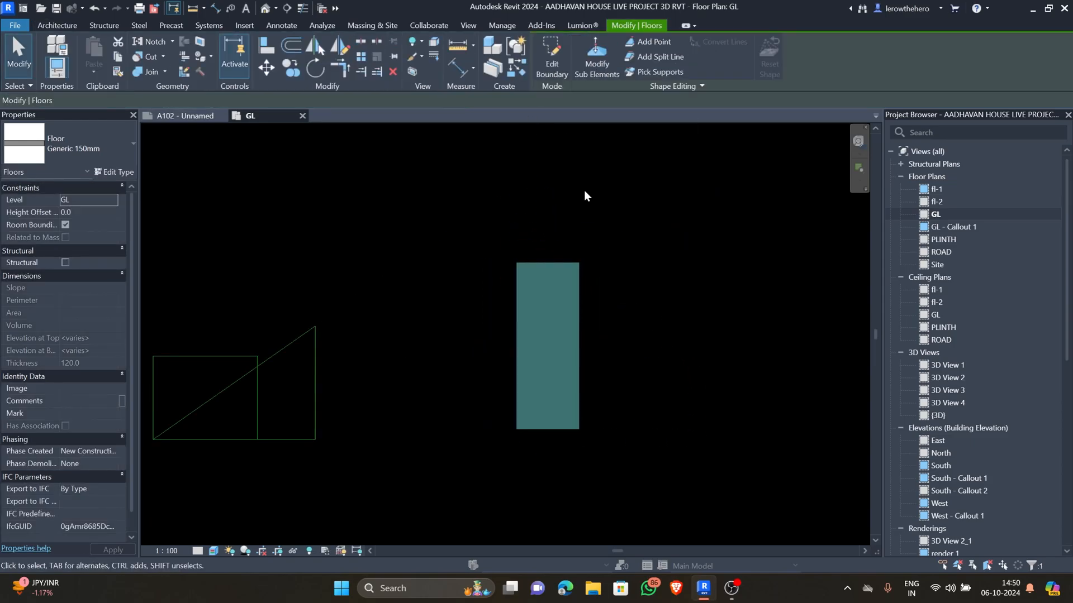
click(569, 149)
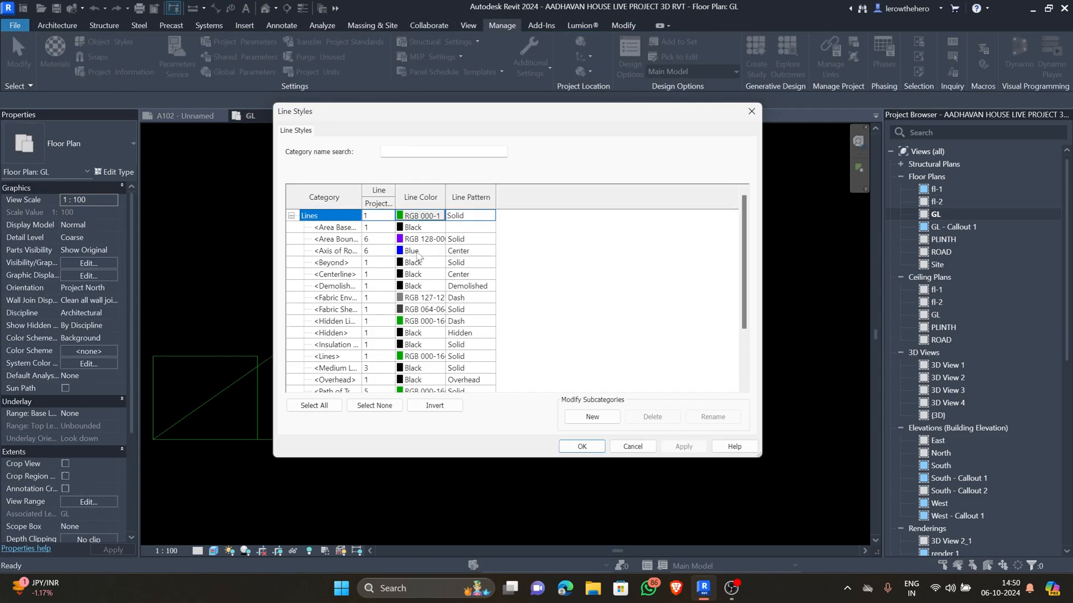
- Set the line colour of the <Sketch> line style to Magenta
scroll(403, 242, down, 5)
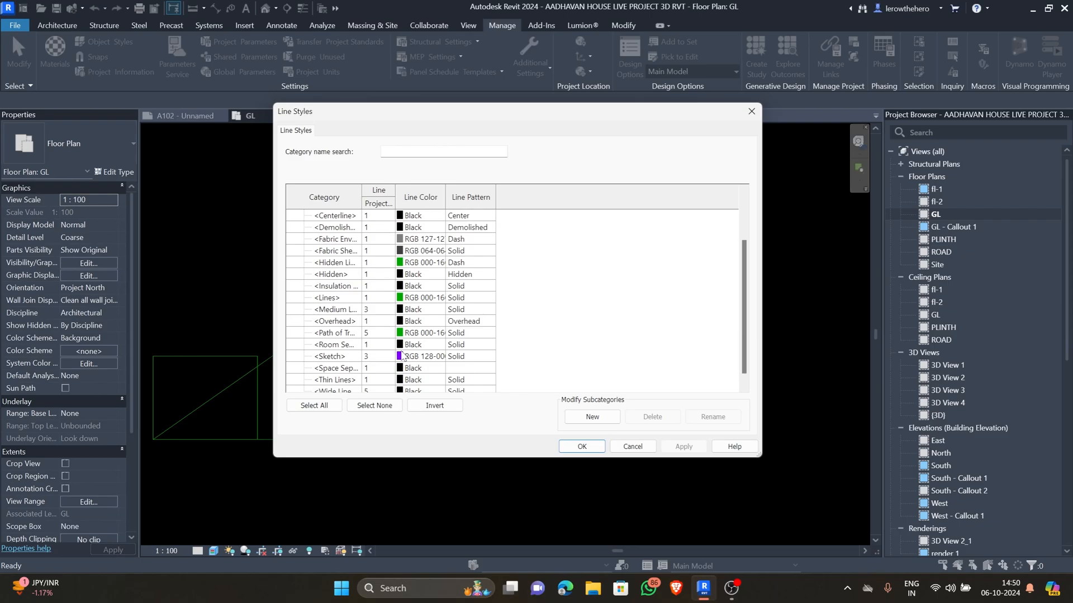
click(403, 357)
click(405, 357)
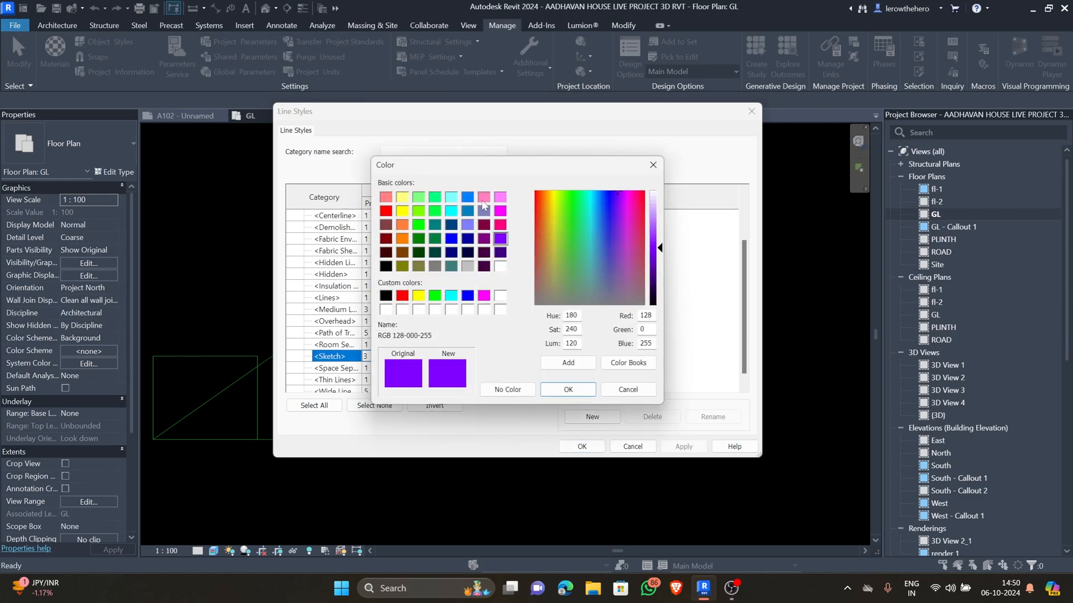
click(500, 211)
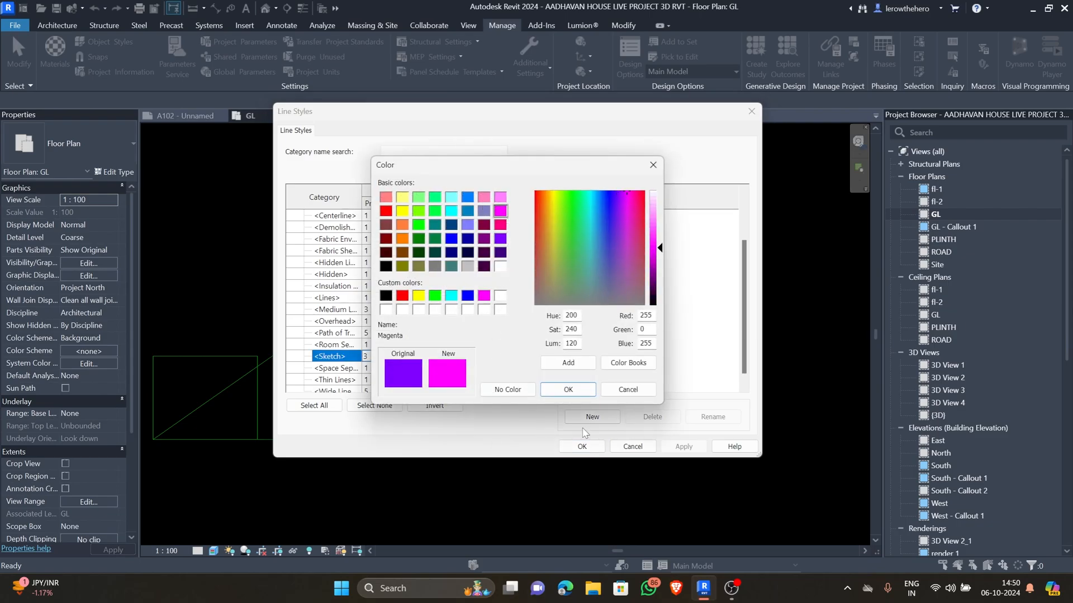
key(Return)
click(582, 446)
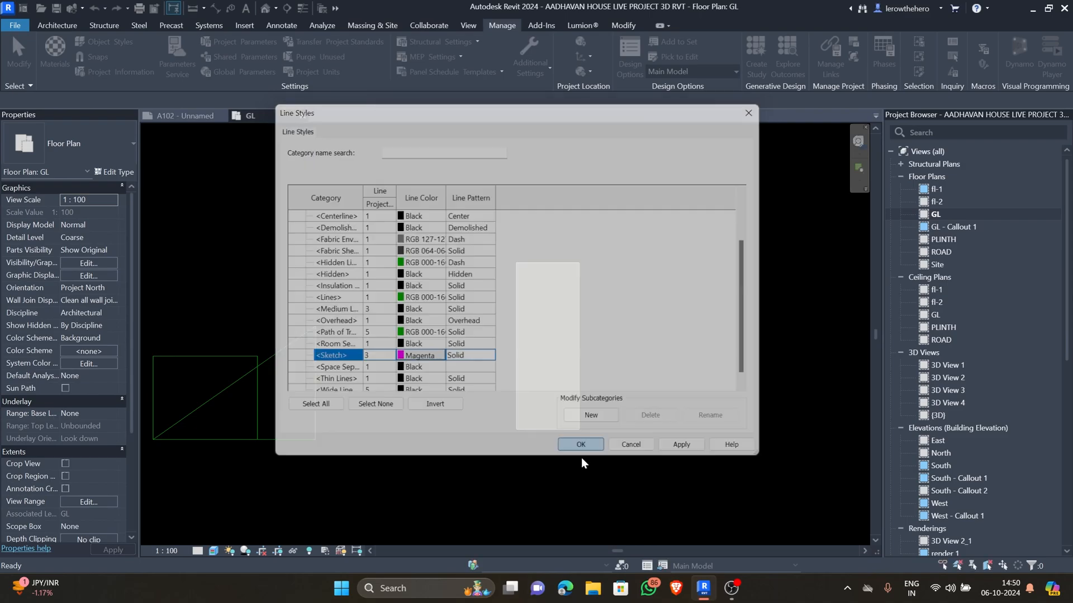
click(577, 334)
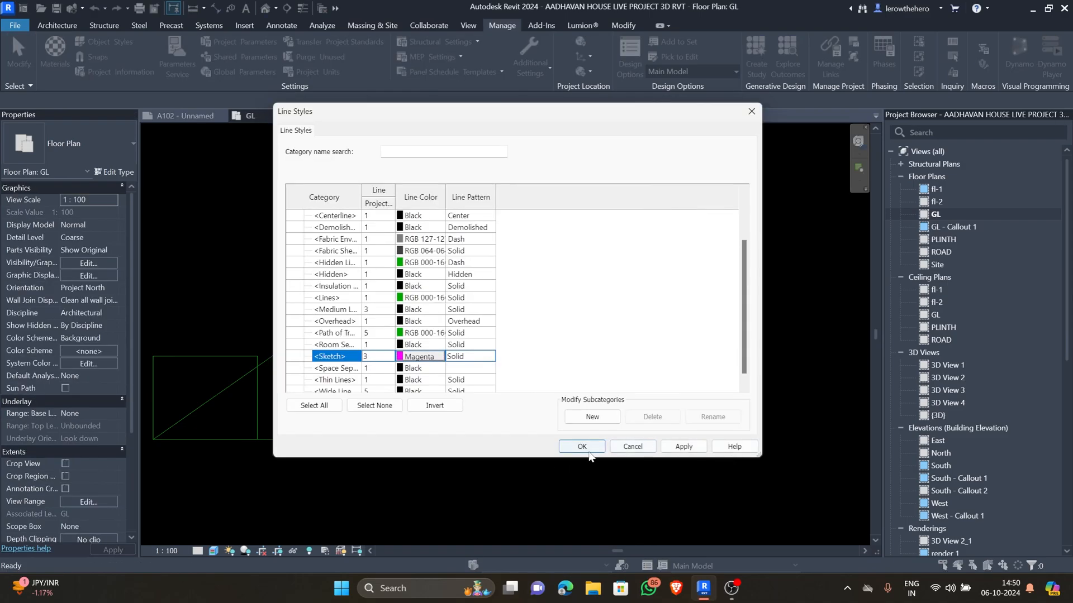
- Apply the line style change and open the rectangular floor's boundary for editing to check the sketch line colour
click(582, 445)
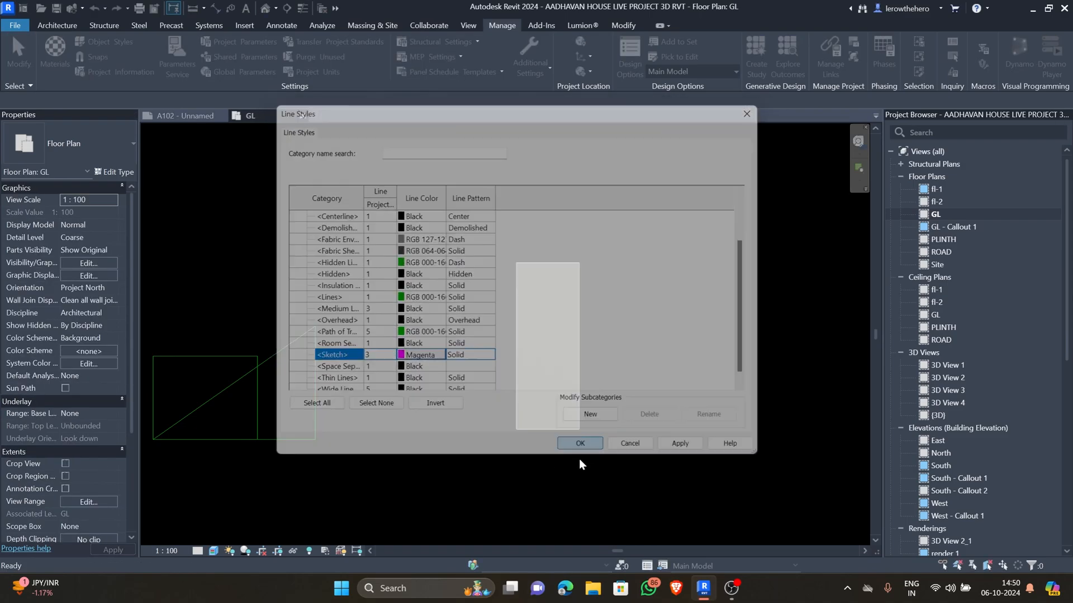
click(577, 334)
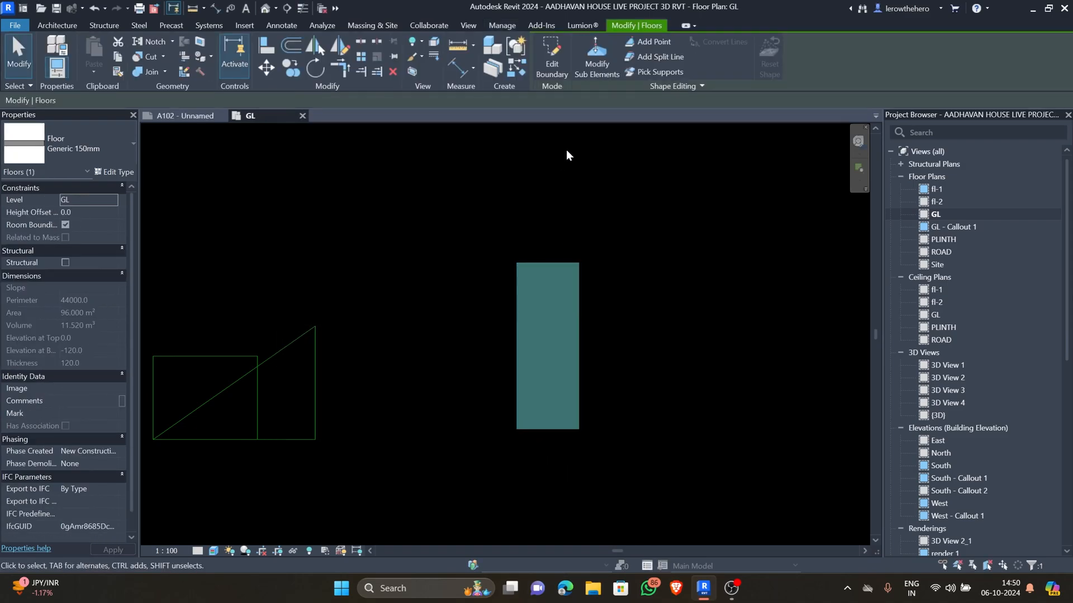
click(553, 66)
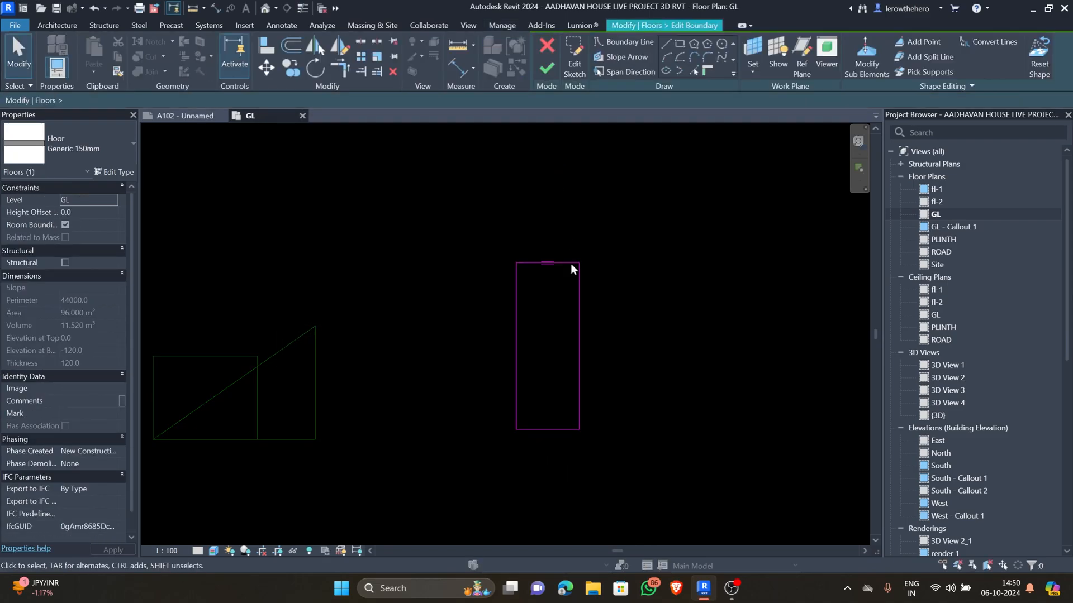
click(551, 70)
- Add a 1 : 1000 view scale to the model line weights
click(535, 76)
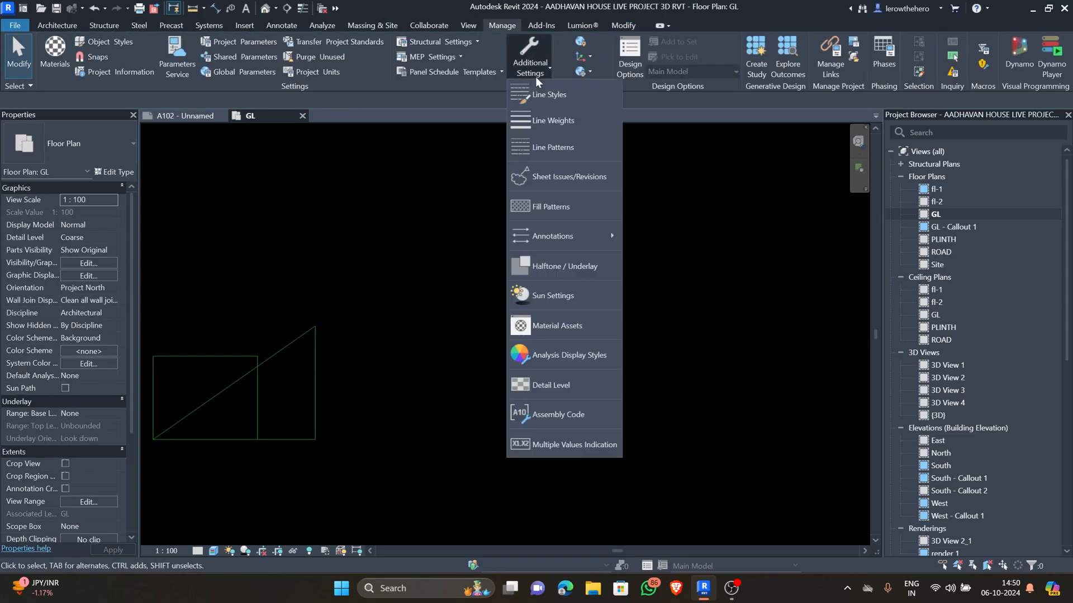
click(571, 120)
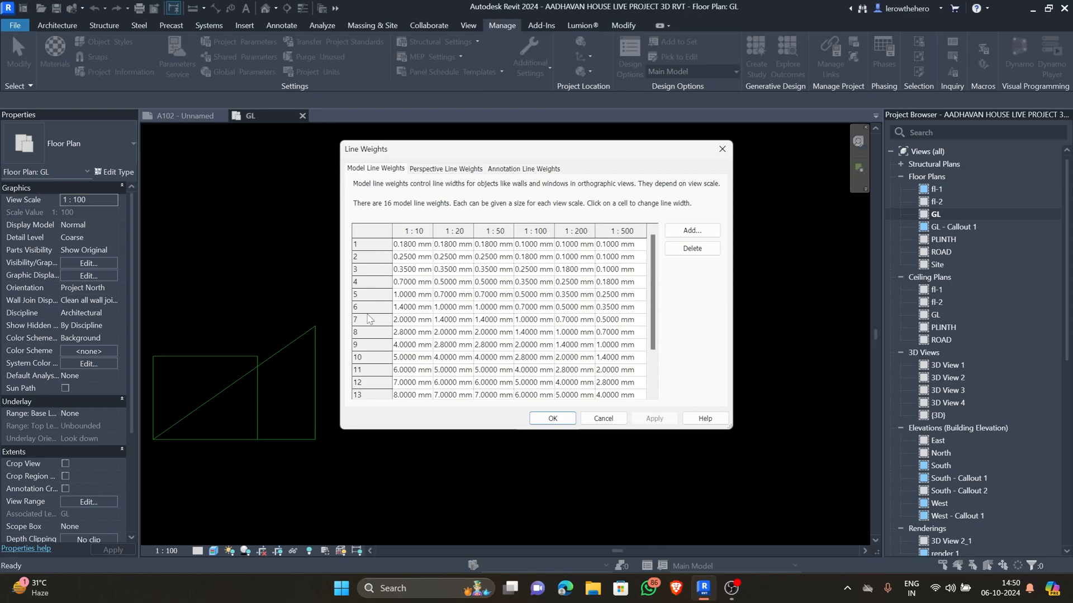
scroll(375, 370, down, 2)
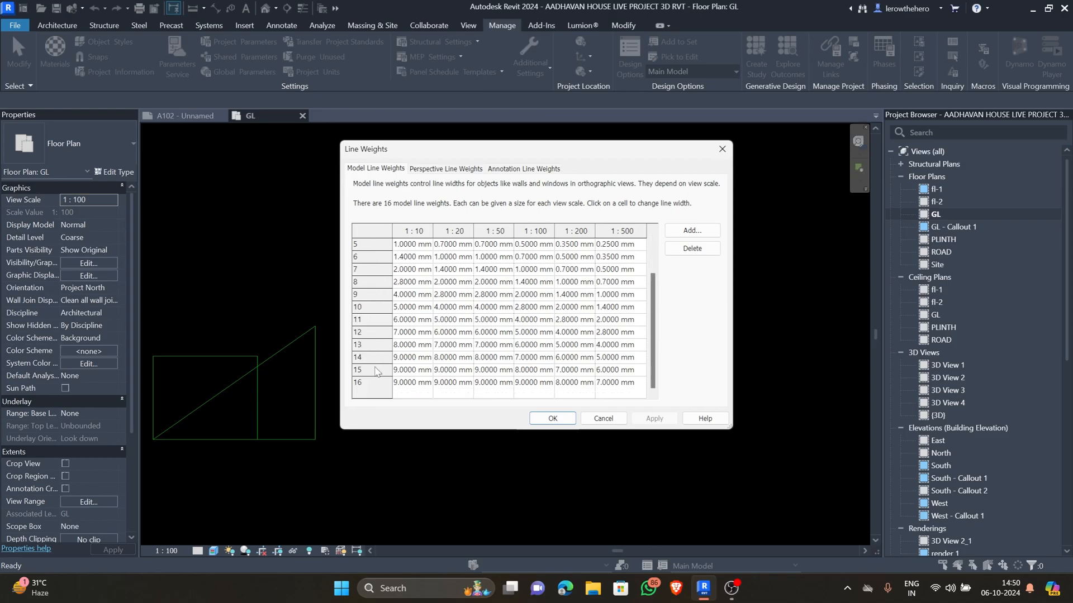
scroll(376, 370, up, 2)
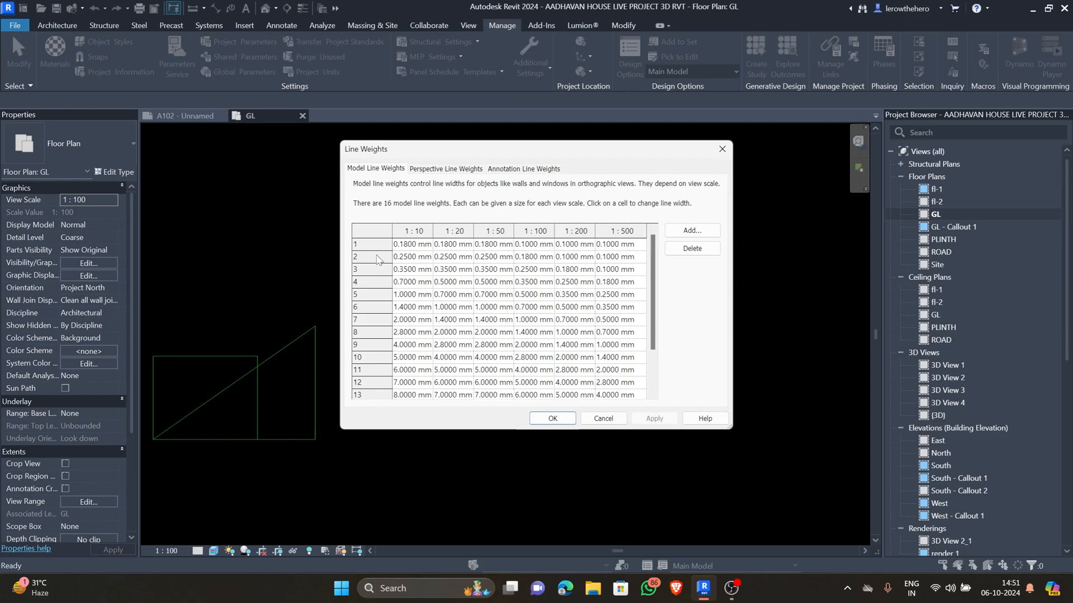
scroll(447, 345, down, 2)
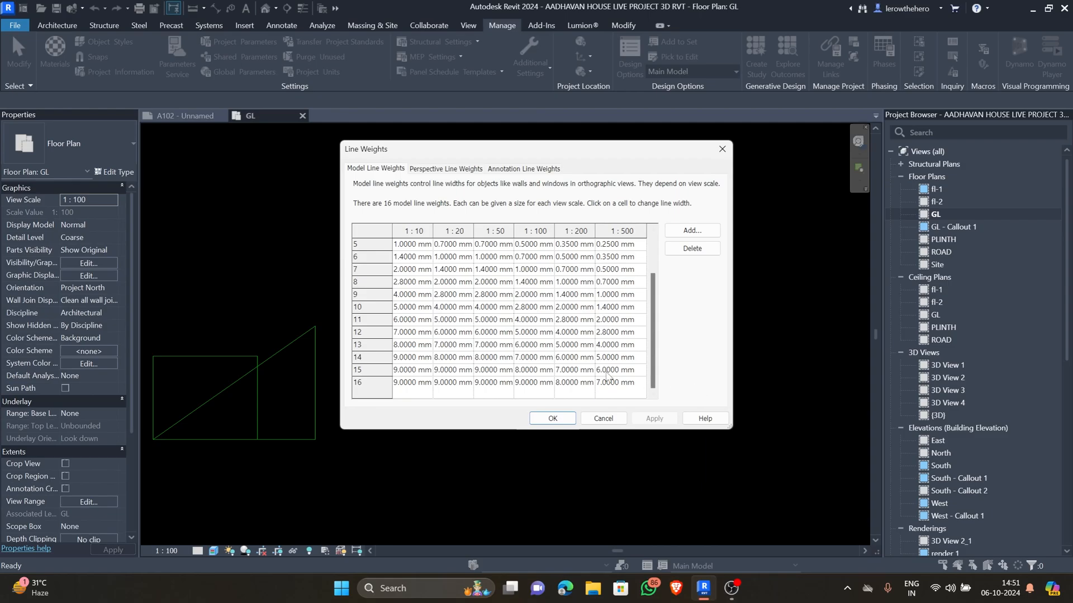
click(692, 230)
click(537, 282)
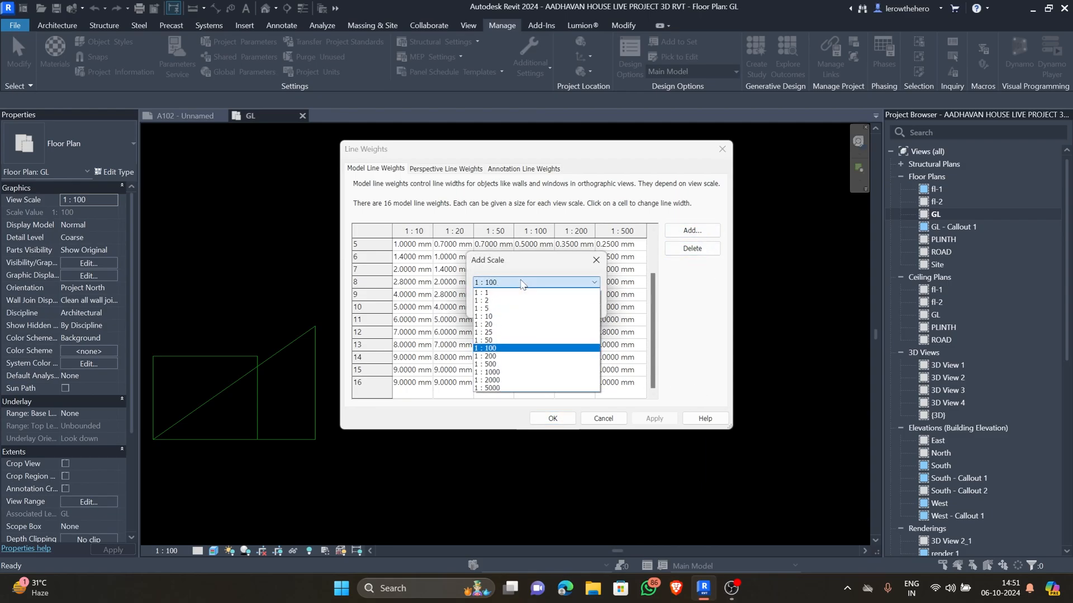
click(509, 372)
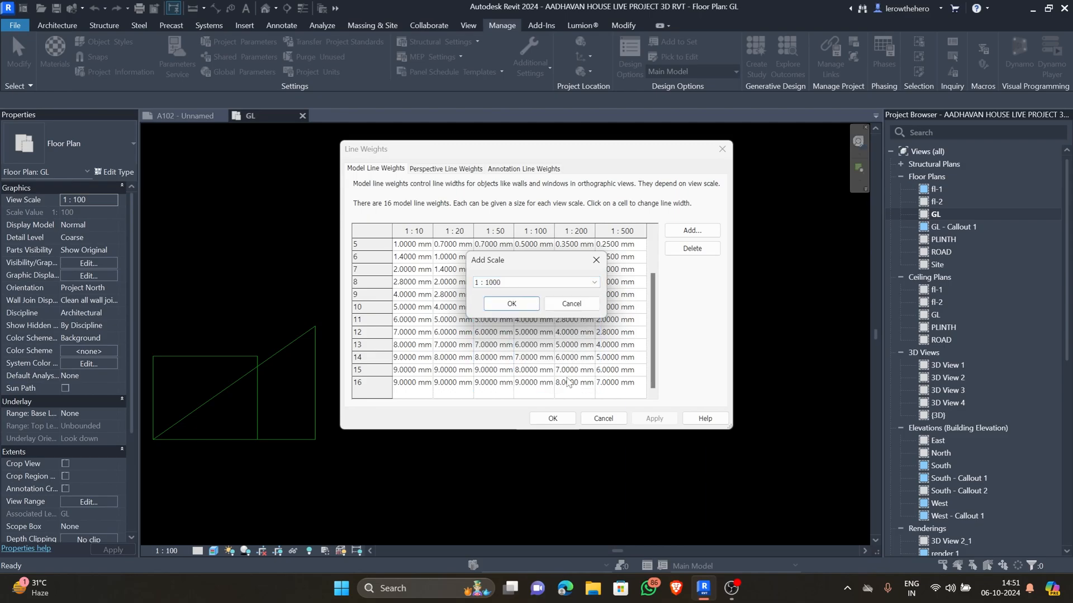
click(510, 305)
key(Return)
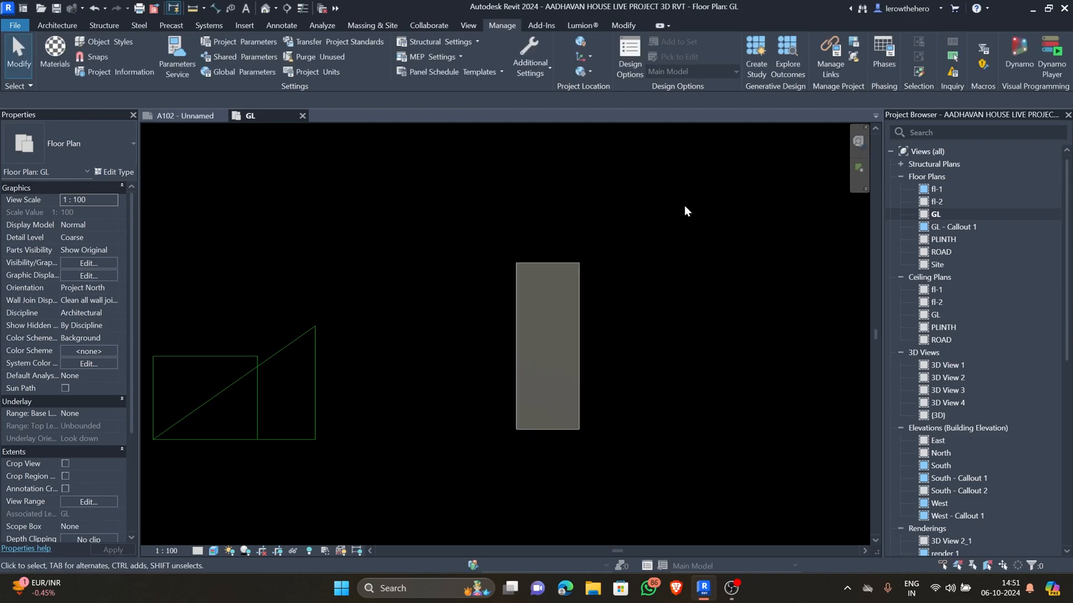
- Start a new line pattern named "dot 11"
click(541, 72)
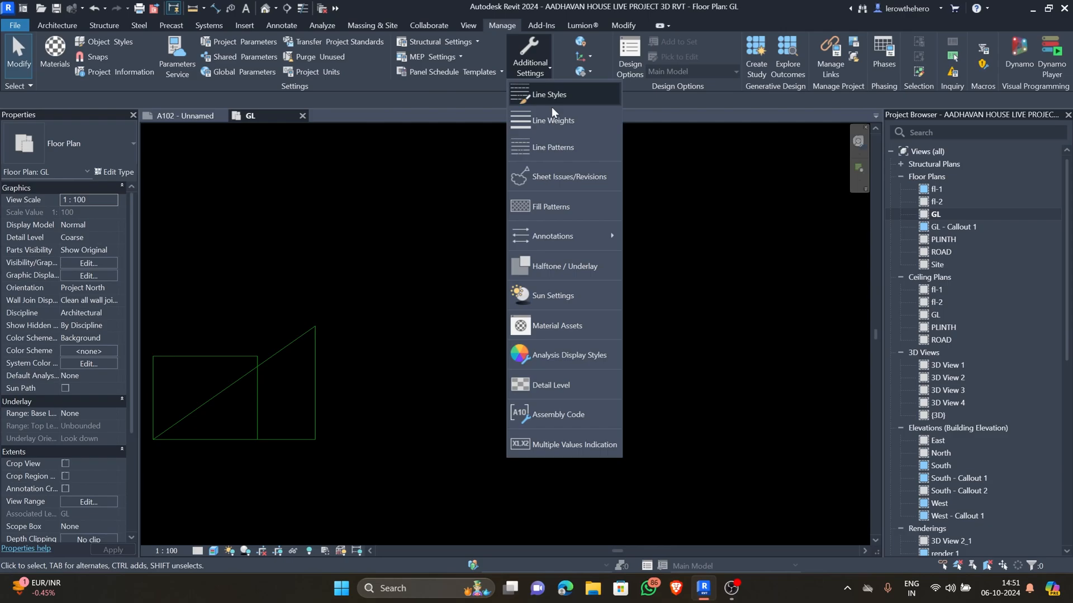
click(564, 147)
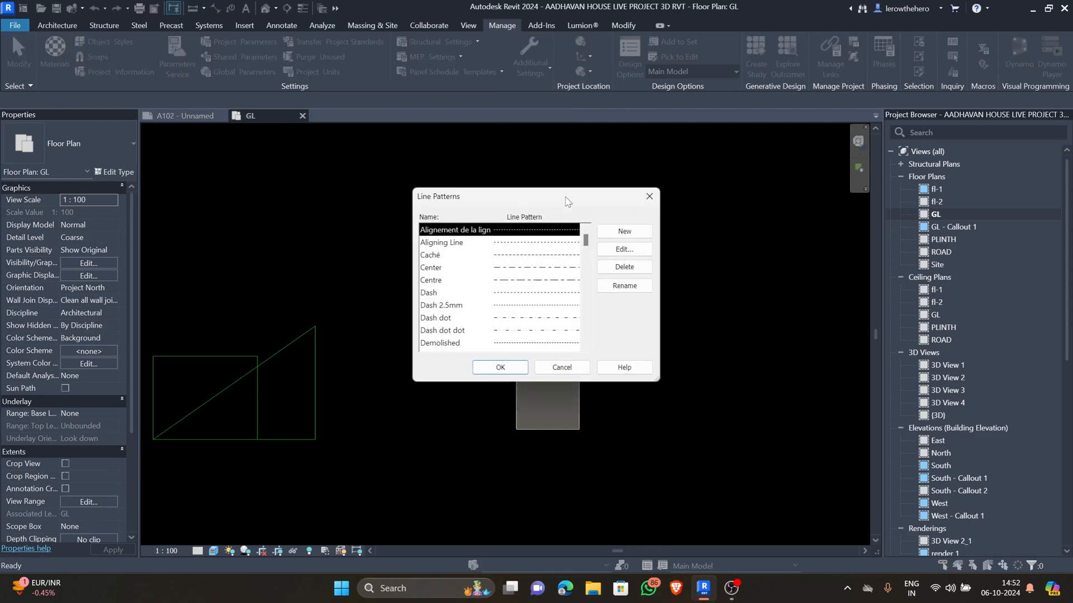
drag(567, 202, 563, 197)
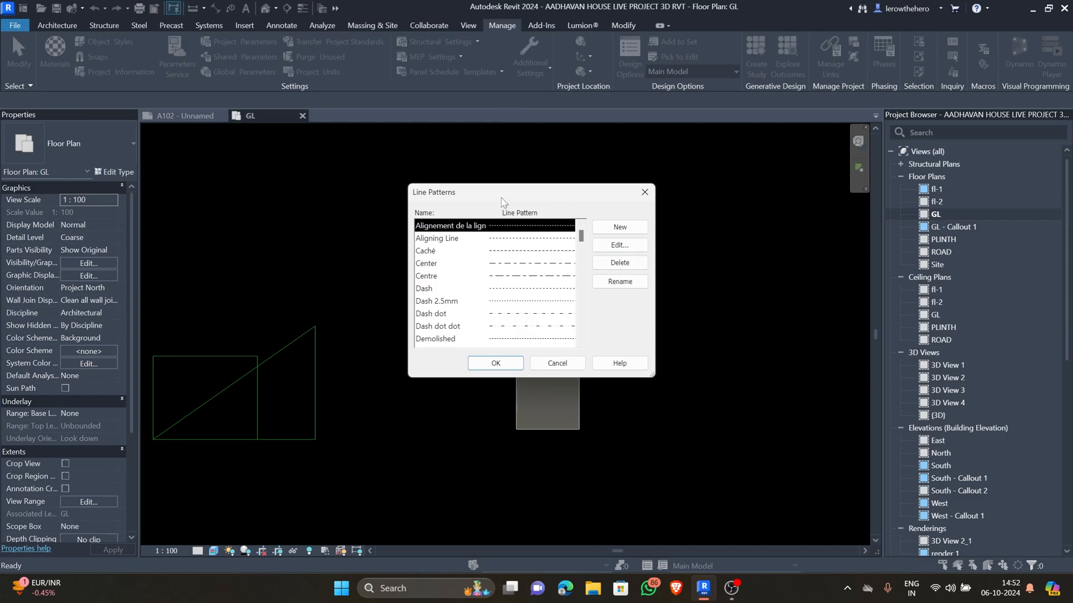
click(612, 233)
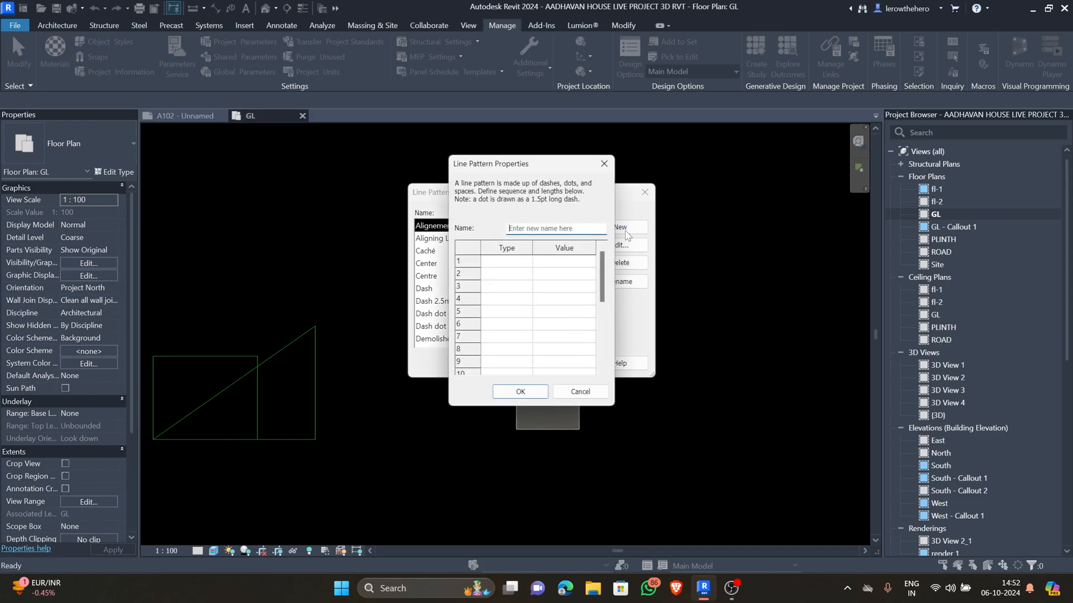
click(526, 226)
text(dot 11)
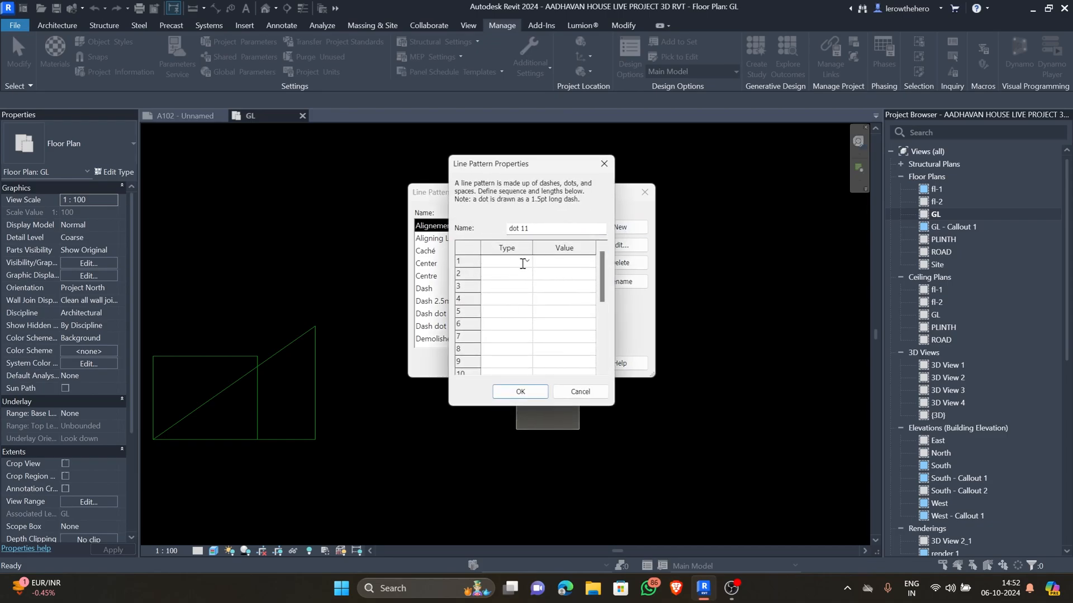
- Define the dot 11 pattern's sequence in the first four rows as Dot, Space, Dot, Space
click(527, 261)
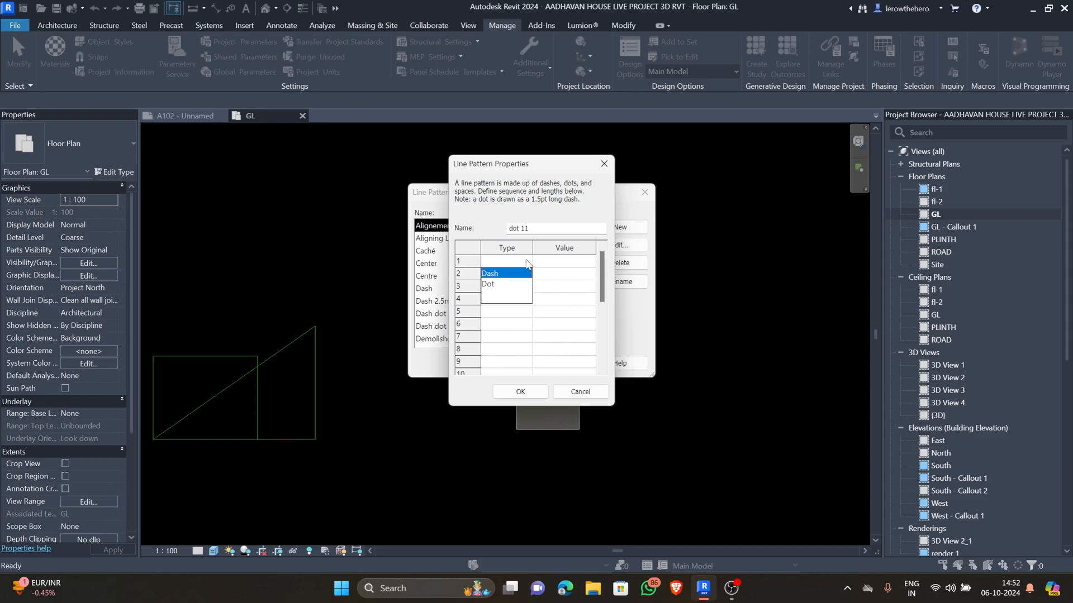
click(509, 285)
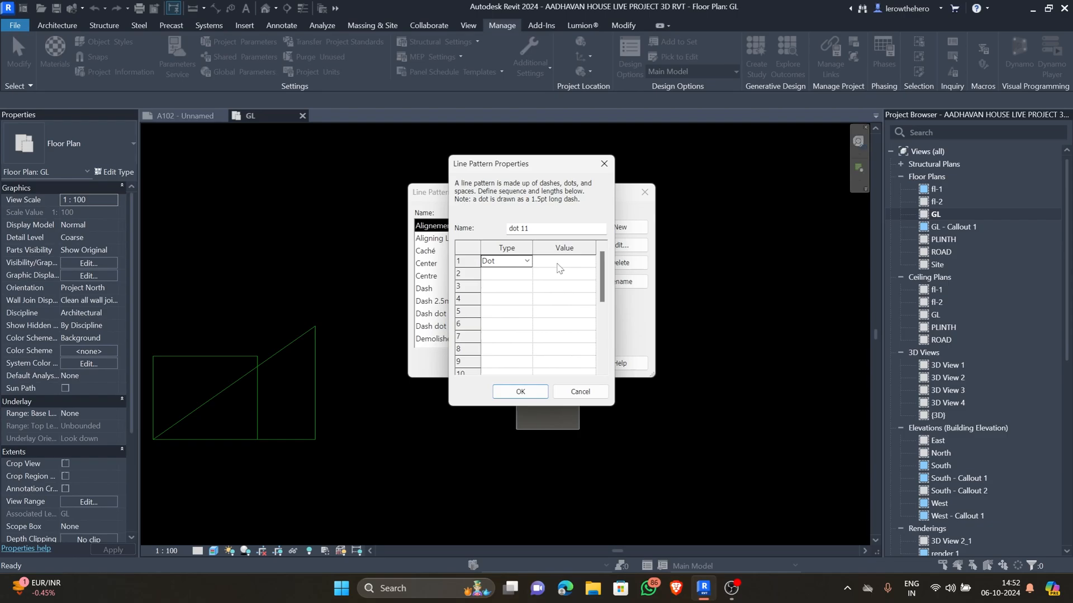
click(526, 274)
click(528, 275)
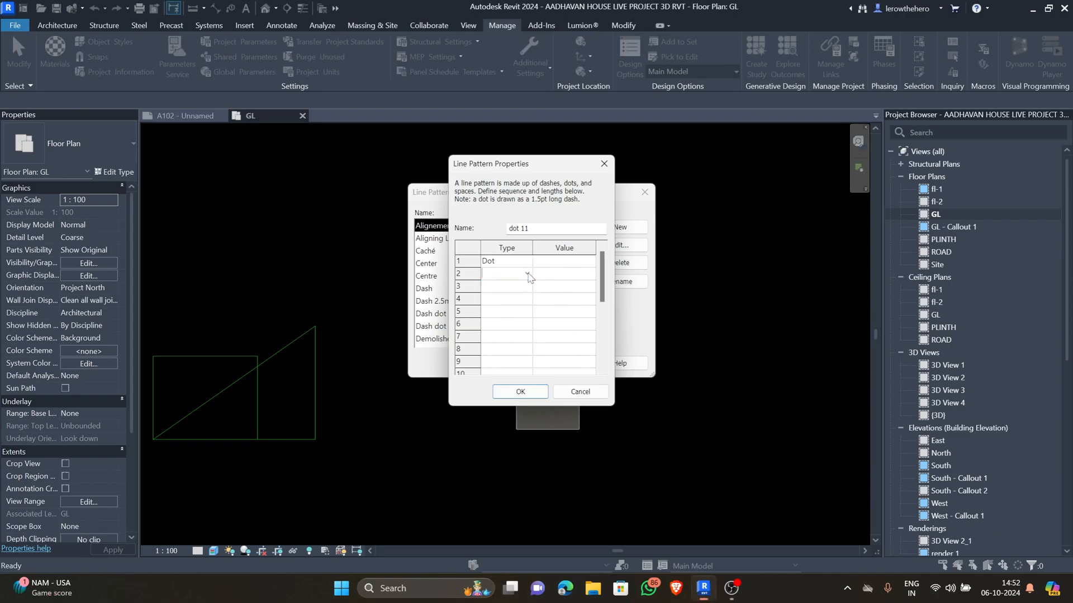
click(527, 275)
click(519, 287)
click(528, 288)
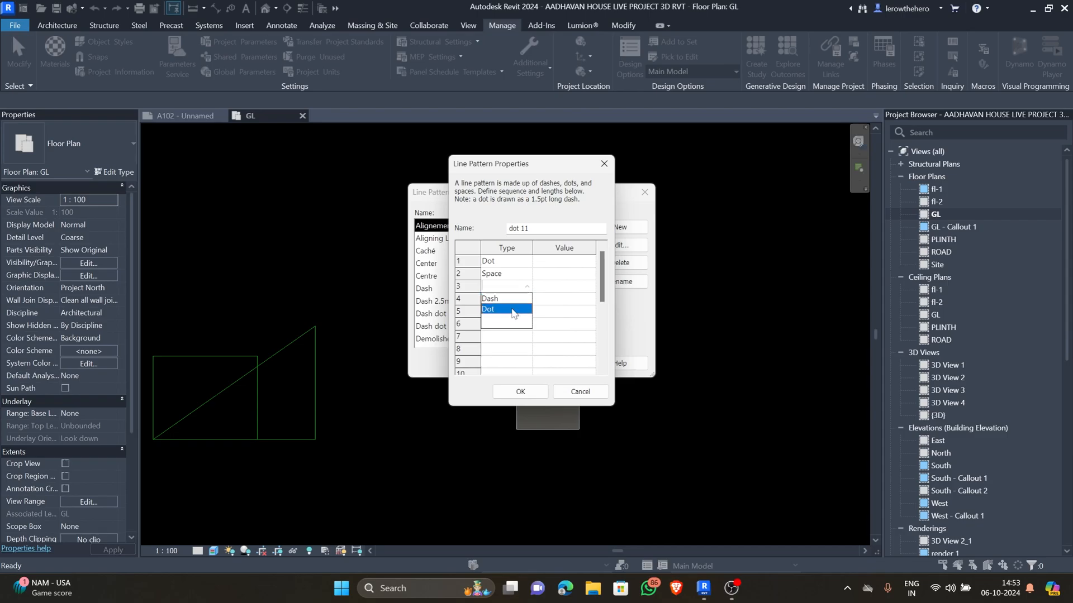
click(515, 310)
click(525, 300)
click(509, 313)
- Set both spaces of the dot 11 line pattern to 5 mm and save the pattern
click(571, 273)
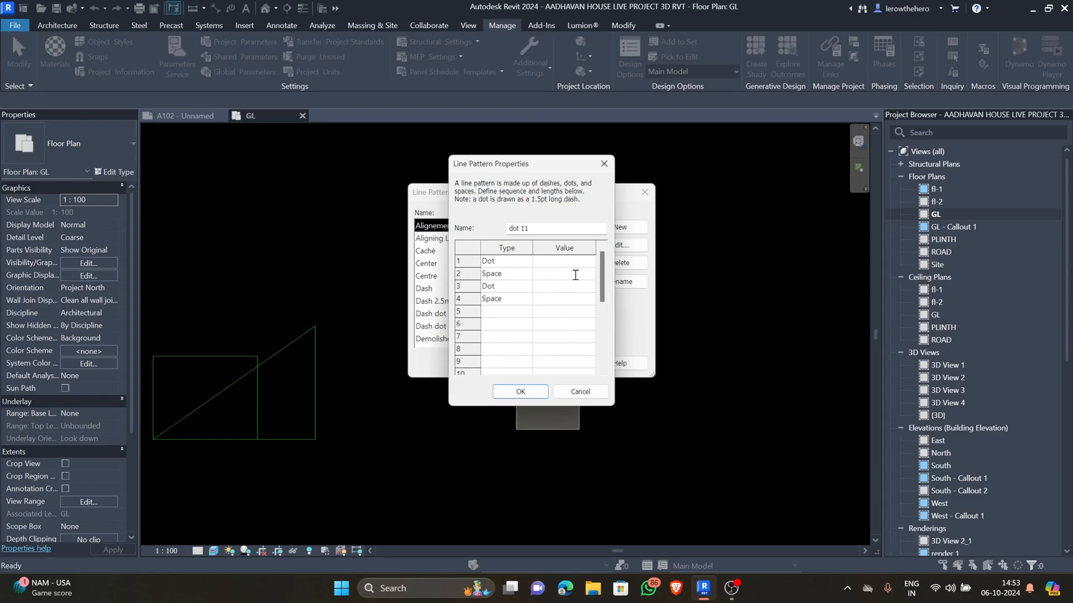
text(5)
click(568, 300)
text(5)
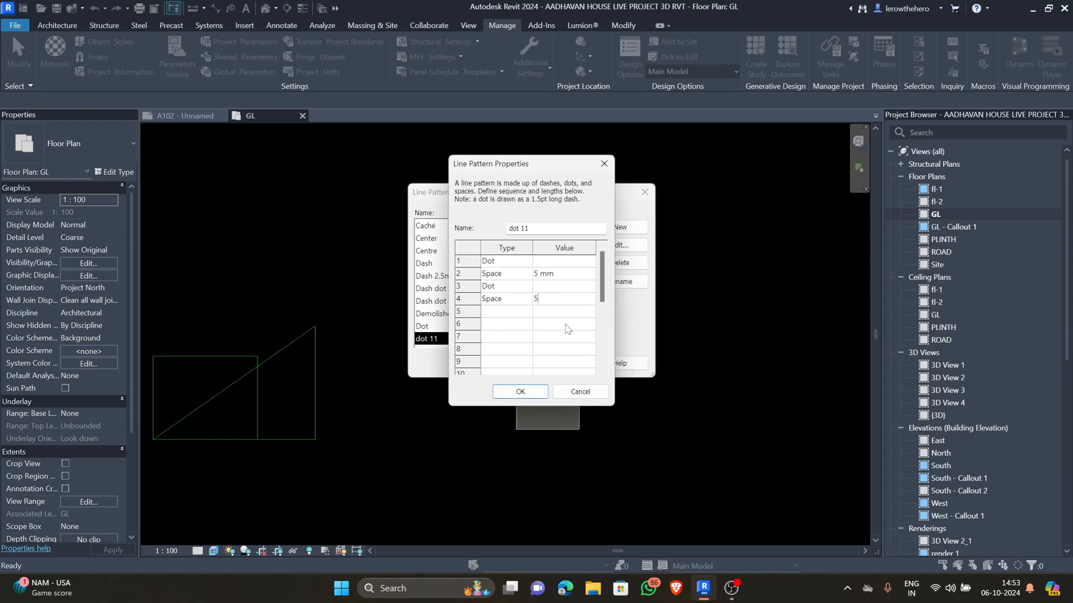
click(521, 392)
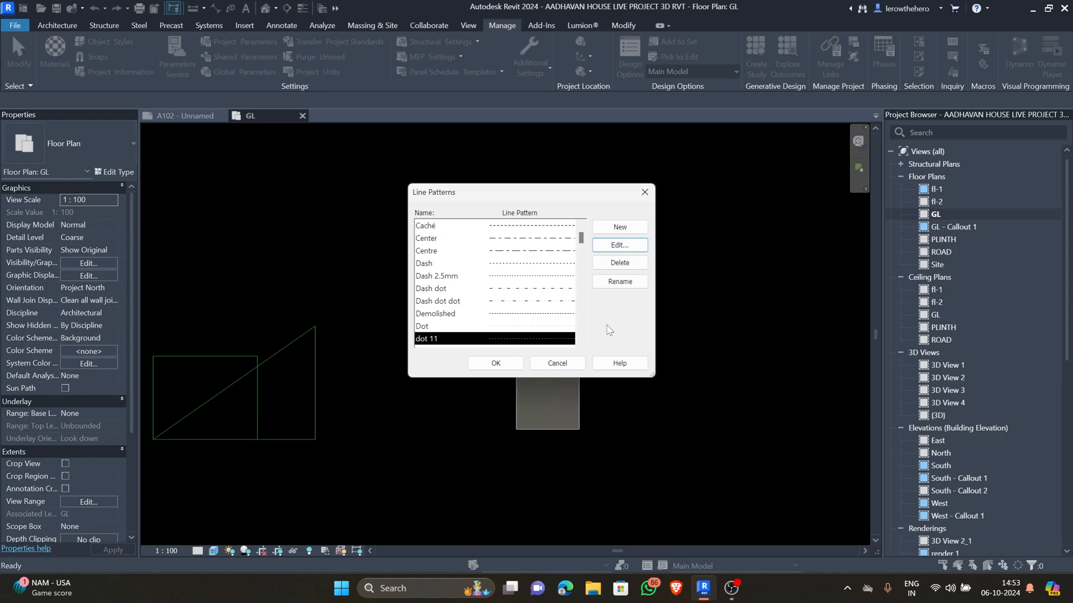
key(Return)
- Review the Sheet Issues/Revisions settings and close them without changes
click(529, 67)
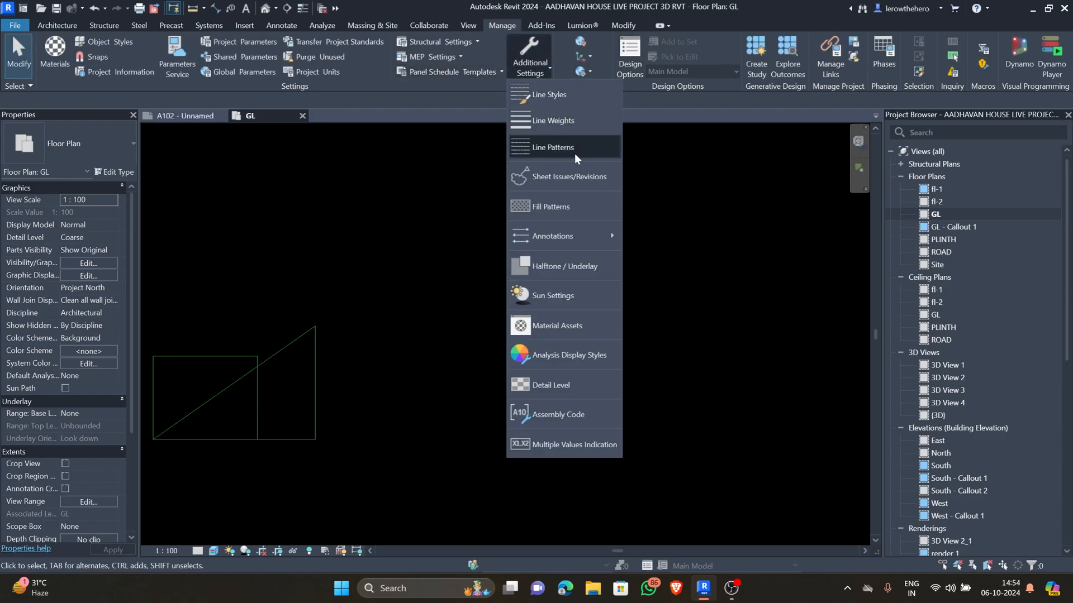
click(595, 179)
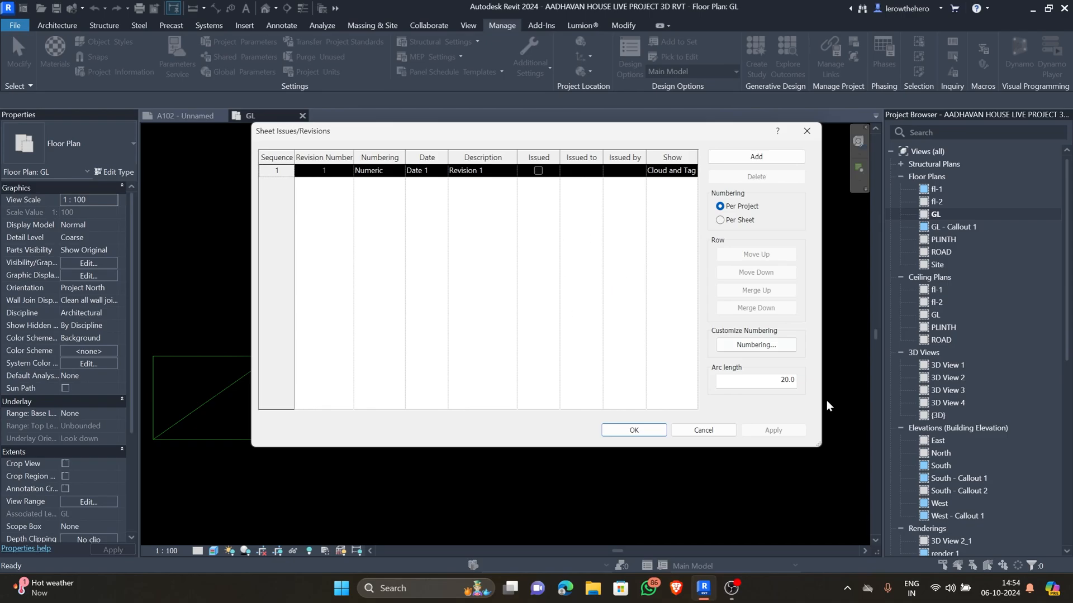
click(720, 434)
- Look through the drafting fill patterns and select the Béton pattern
click(525, 76)
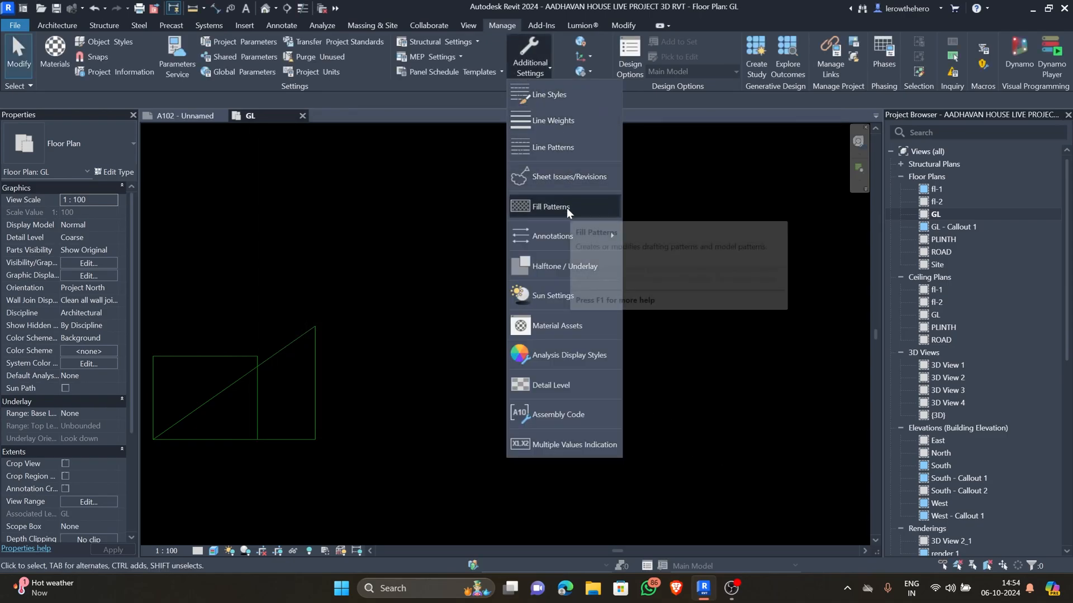
click(566, 208)
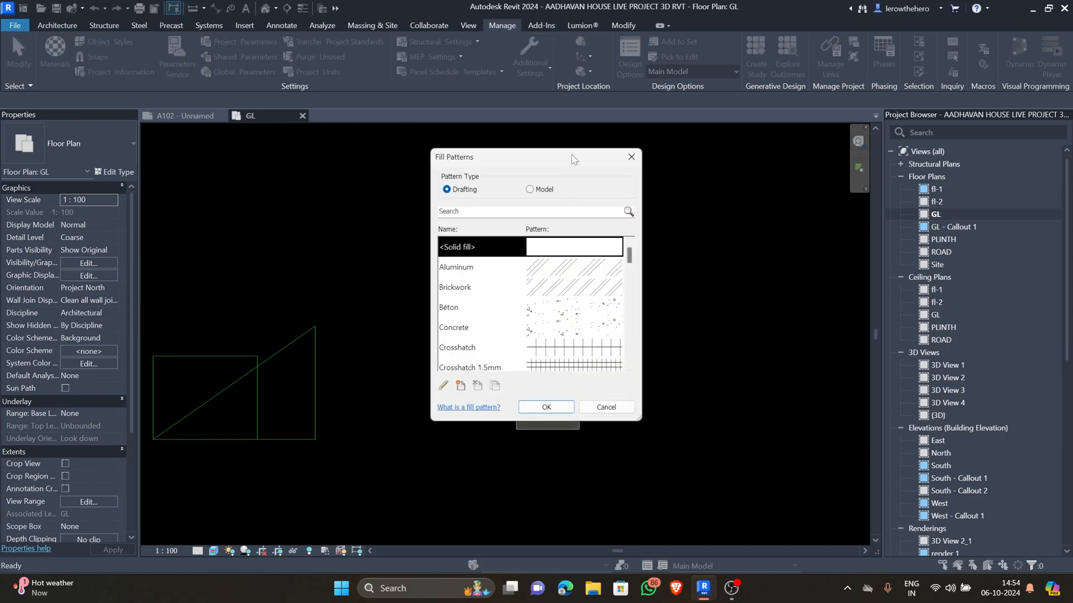
drag(573, 159, 576, 178)
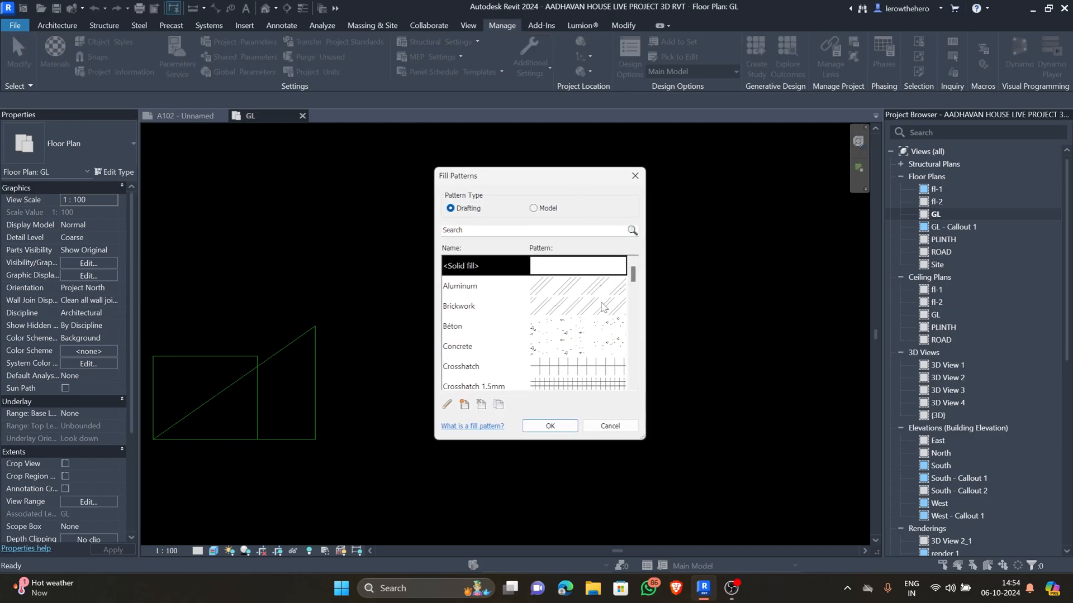
scroll(601, 324, down, 6)
scroll(601, 324, up, 6)
click(601, 326)
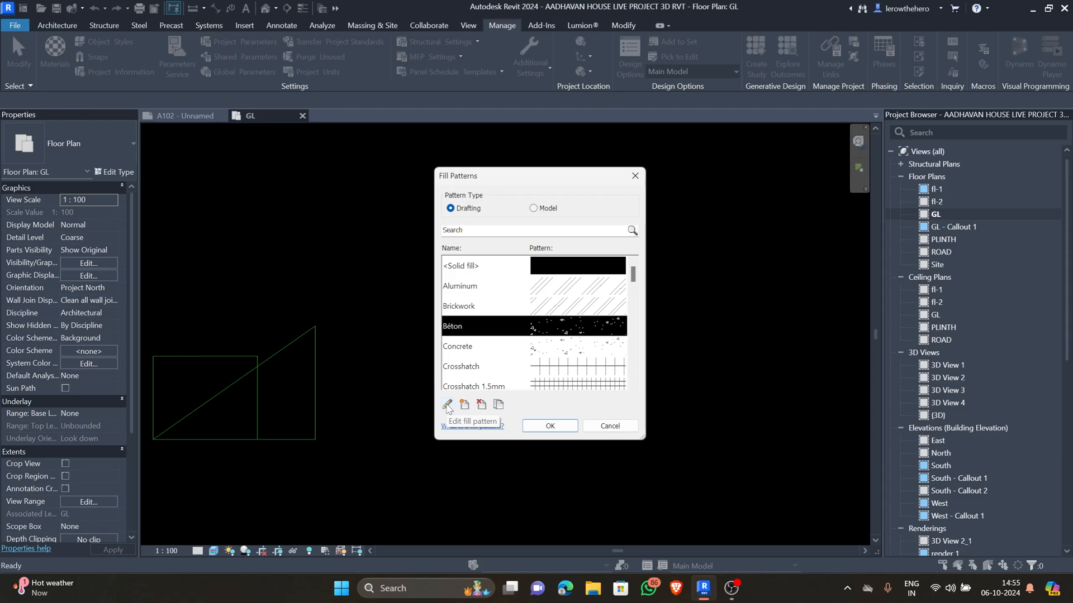
- Examine the Béton pattern's host layer orientation options and its hatch pattern import, closing both without changes
click(448, 404)
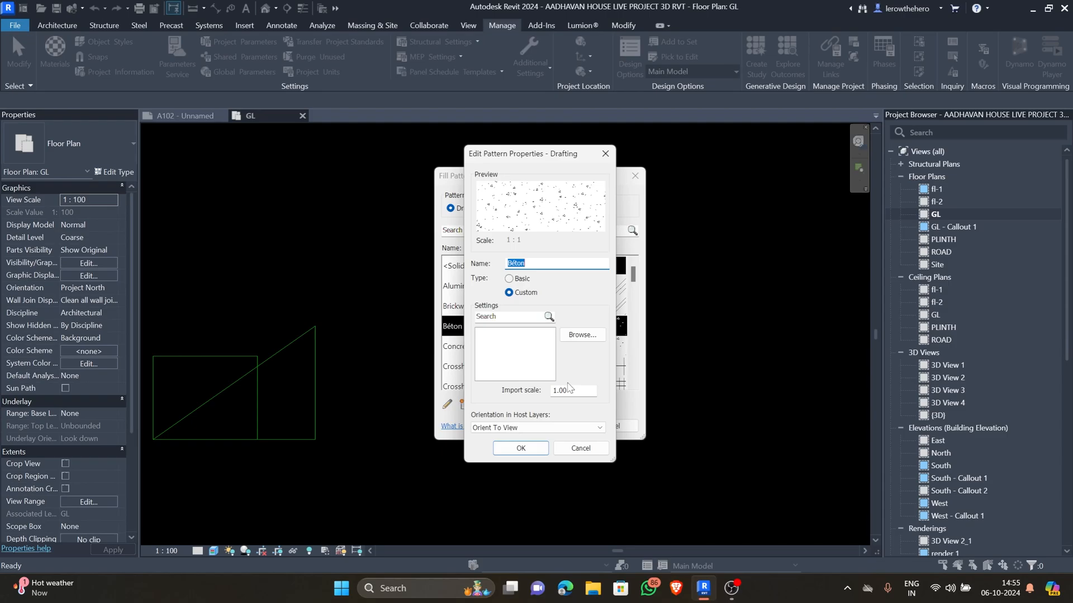
click(553, 429)
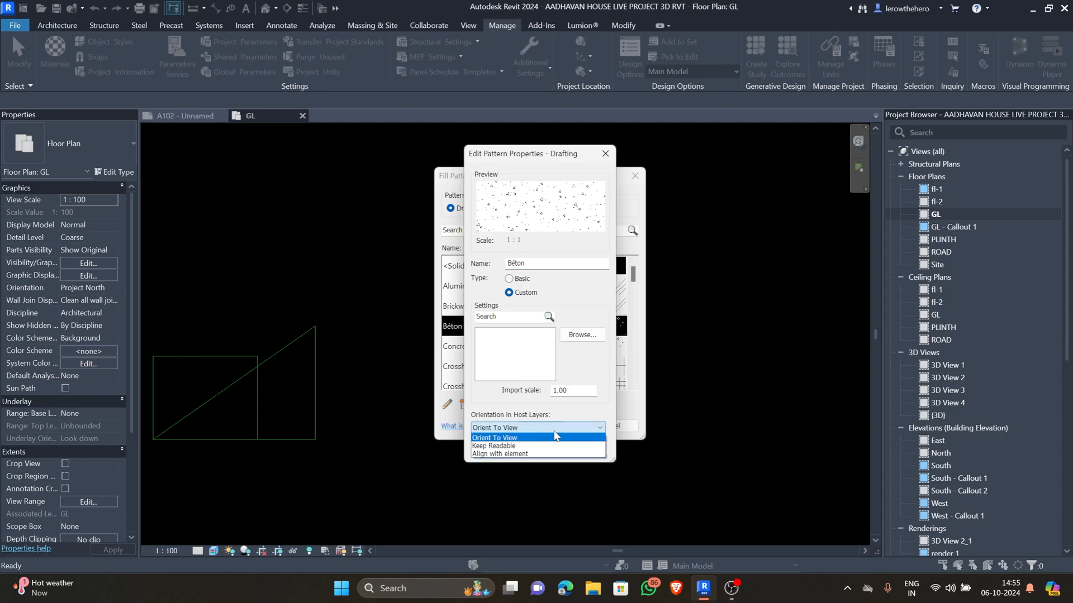
click(554, 436)
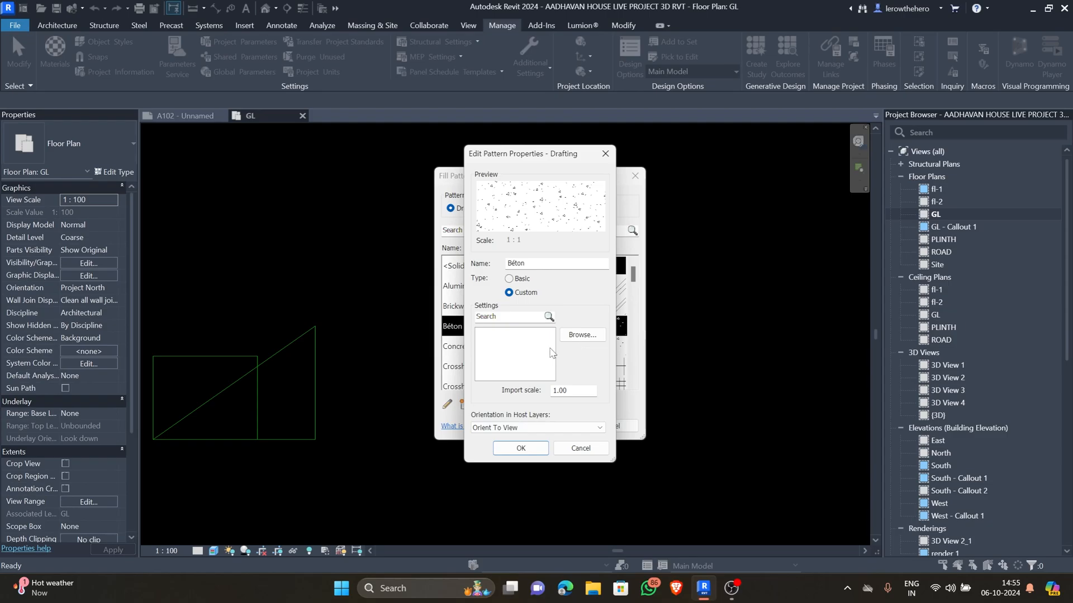
click(581, 335)
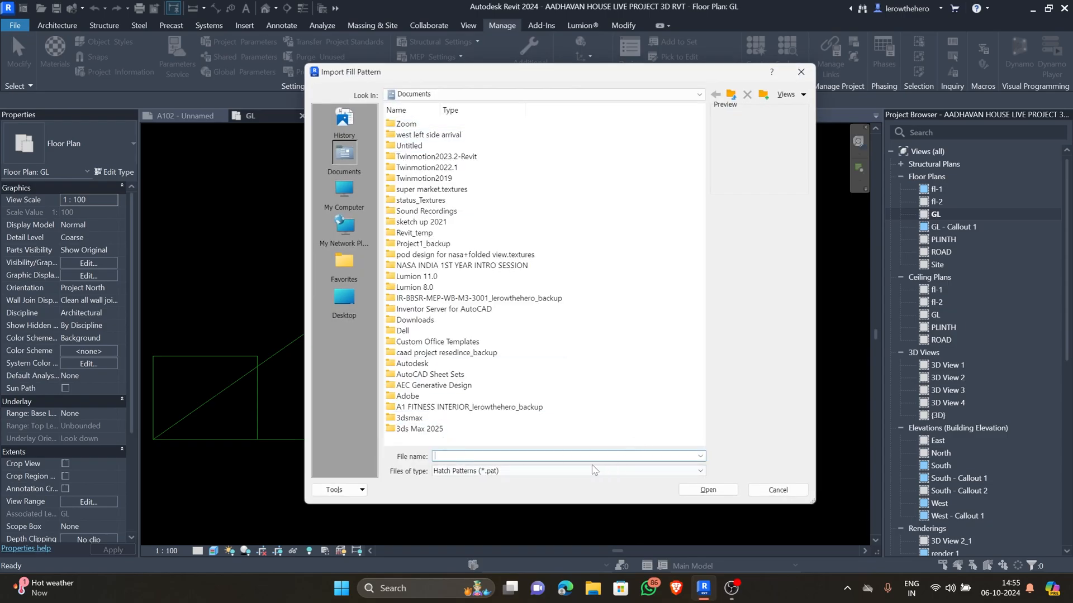
click(525, 472)
click(523, 472)
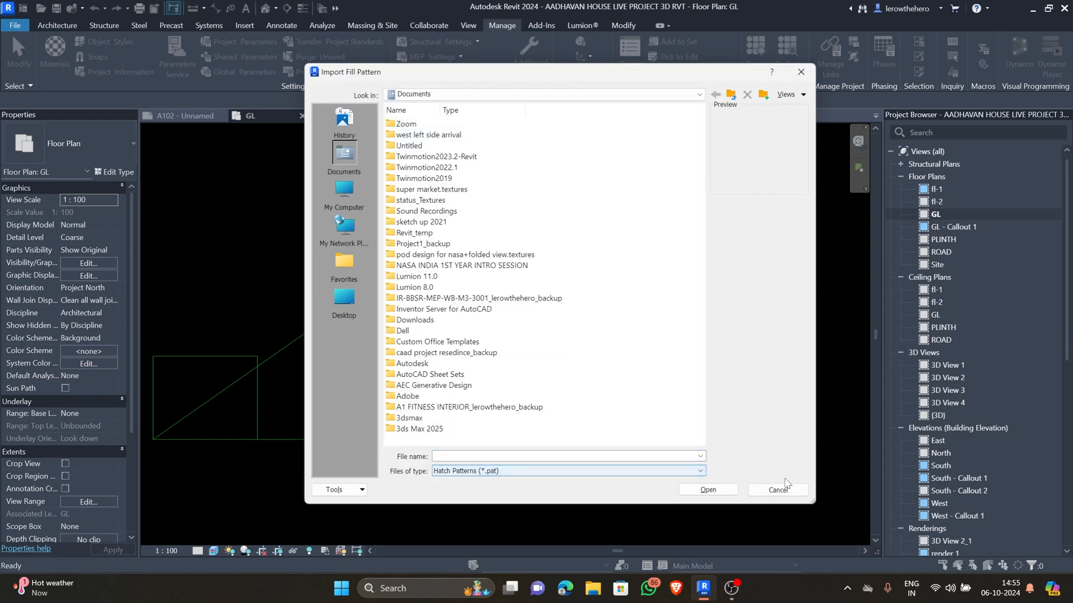
click(780, 490)
click(612, 159)
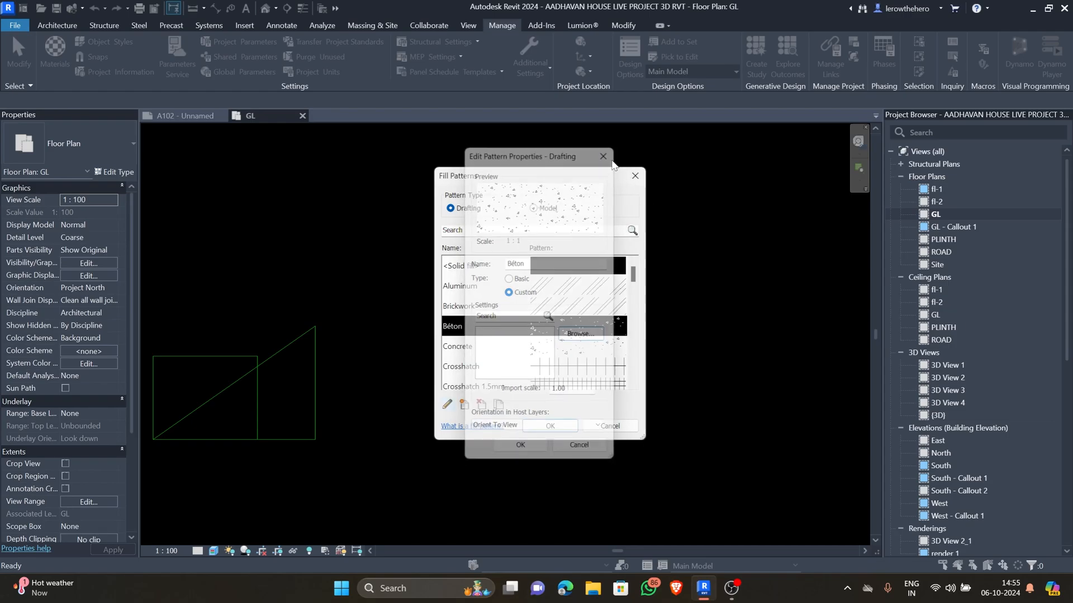
- Review the model fill patterns and the custom type for a new surface pattern, cancelling both without changes
click(533, 208)
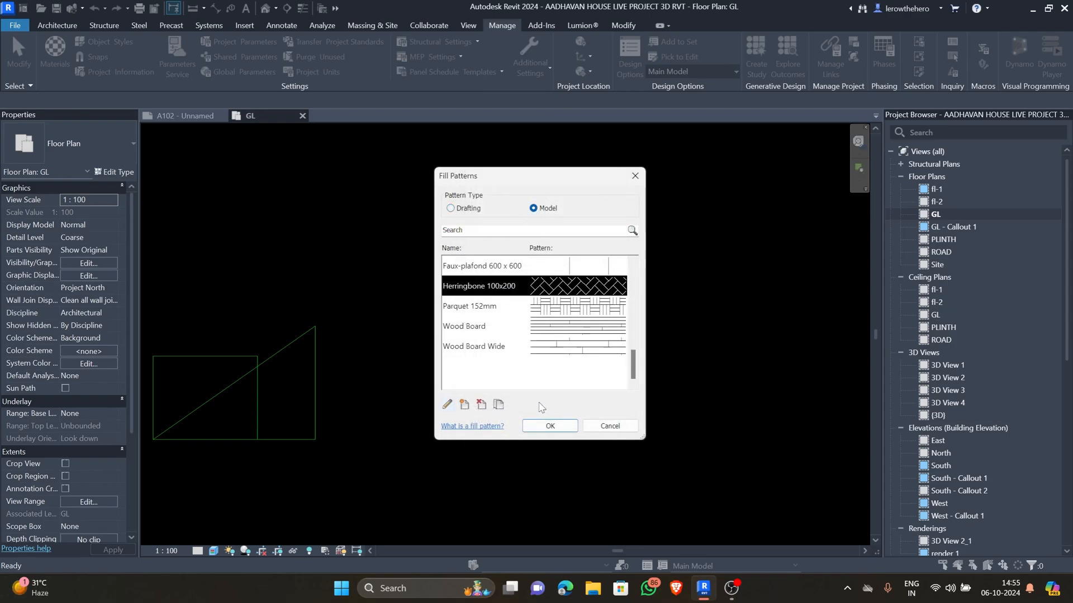
click(465, 404)
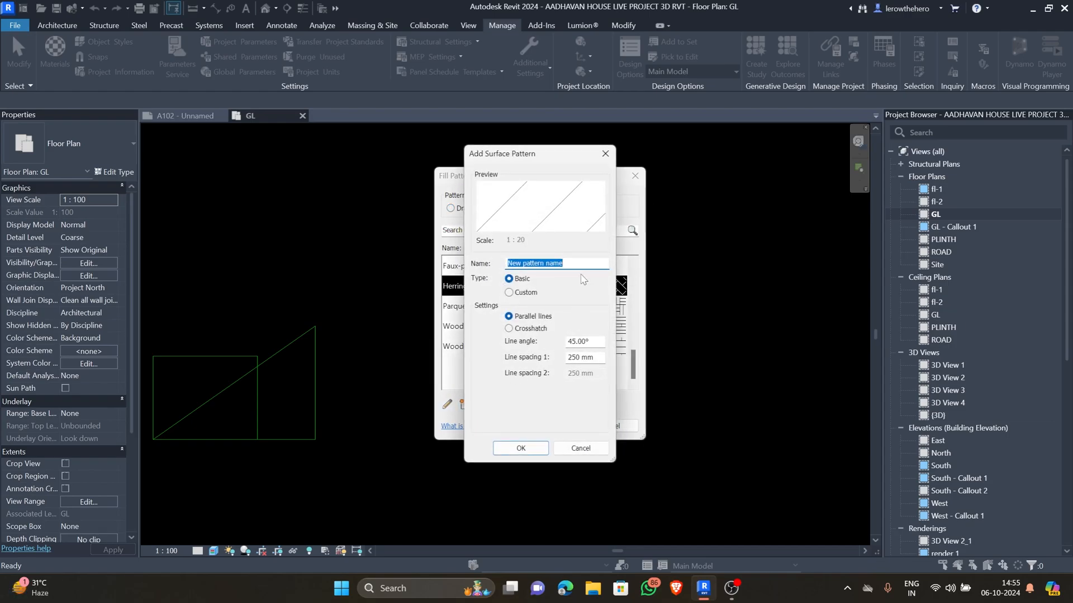
click(509, 293)
click(581, 449)
click(614, 426)
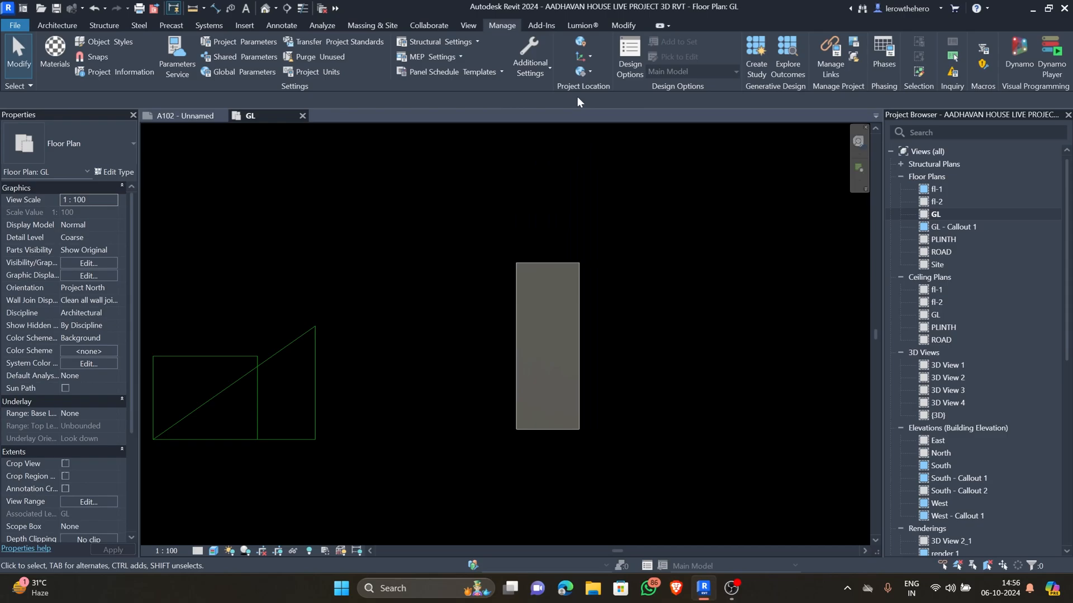
- Override the underlay with line weight 2 and pattern dot 11, and set the halftone brightness to about 32
click(534, 56)
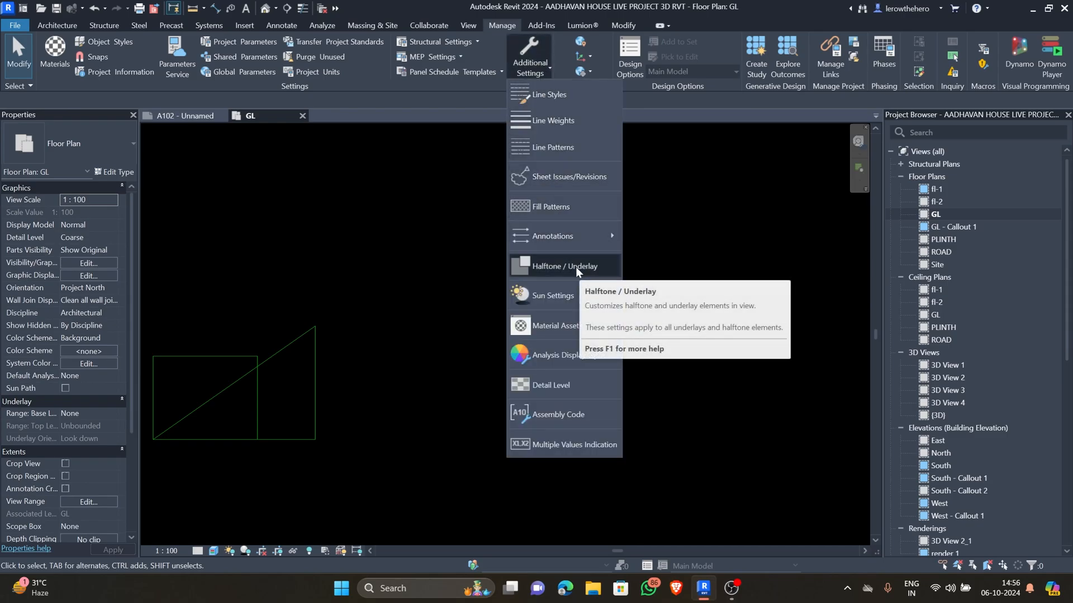
click(575, 267)
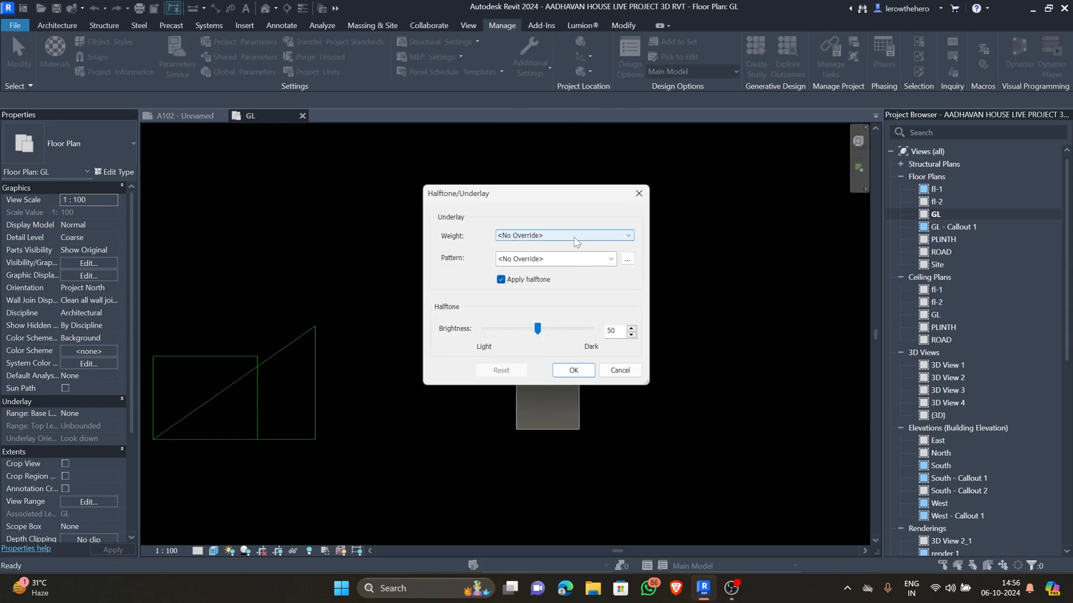
click(573, 259)
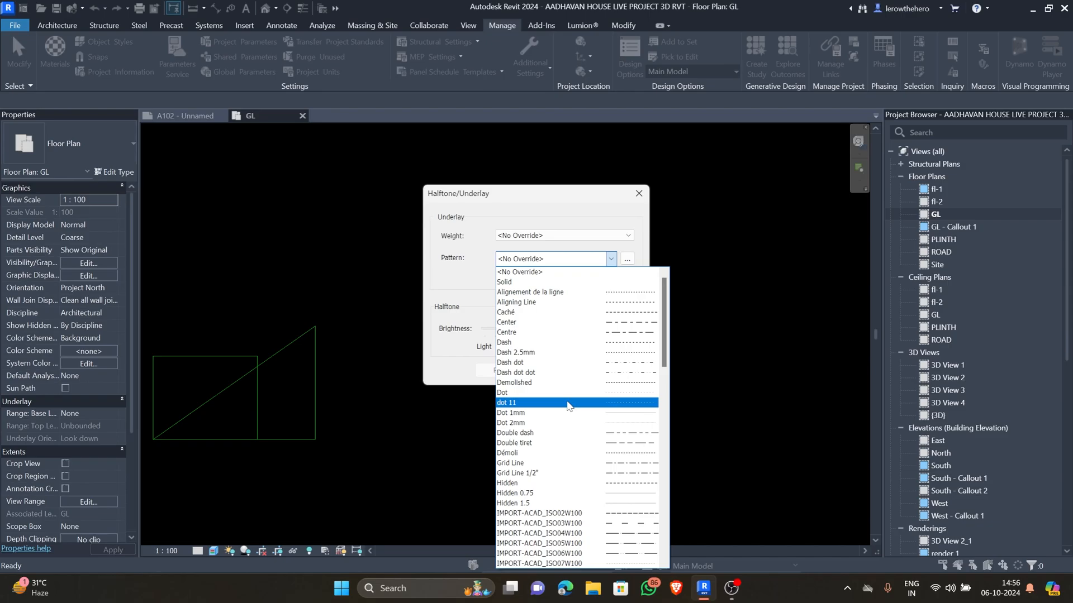
click(567, 403)
click(564, 235)
click(559, 262)
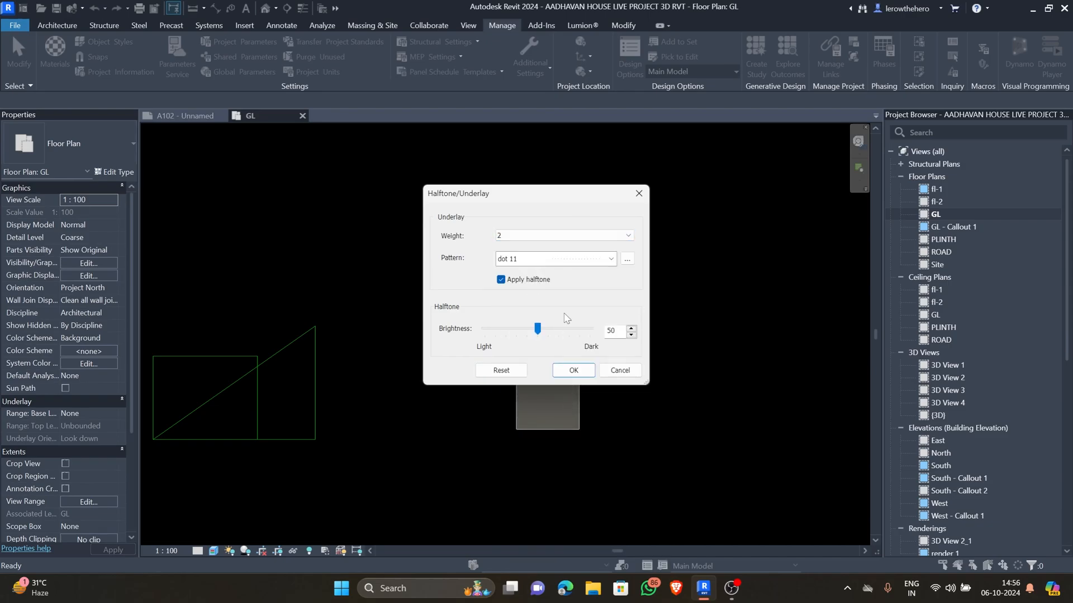
mouse_move(538, 329)
mouse_down()
mouse_move(522, 330)
mouse_move(556, 331)
mouse_move(520, 333)
mouse_up()
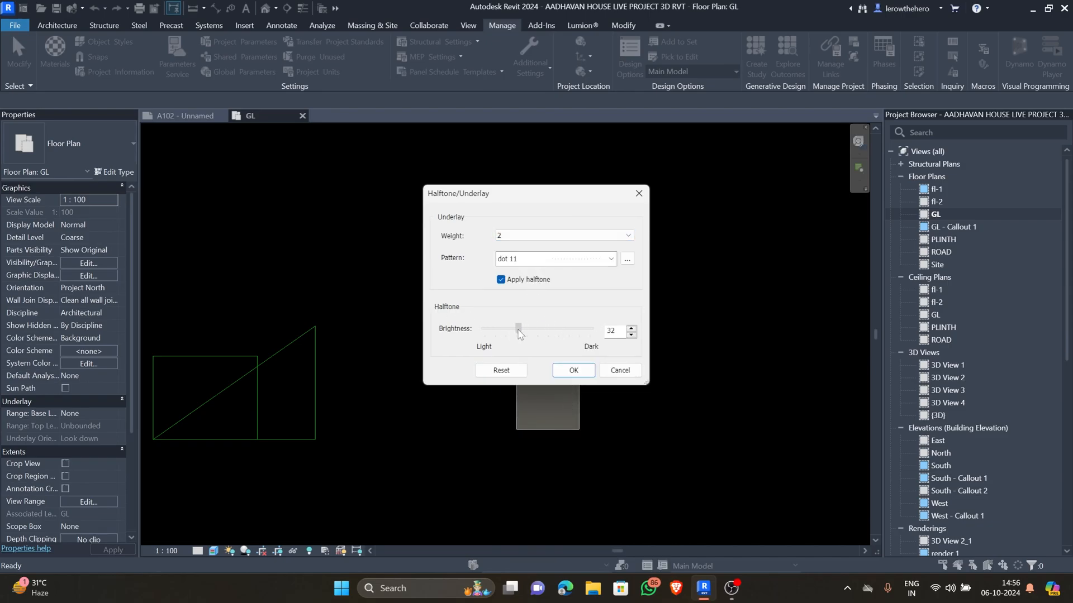
click(573, 370)
- Review the sun settings for single-day and multi-day solar studies, including the project location, and close them without saving
click(534, 76)
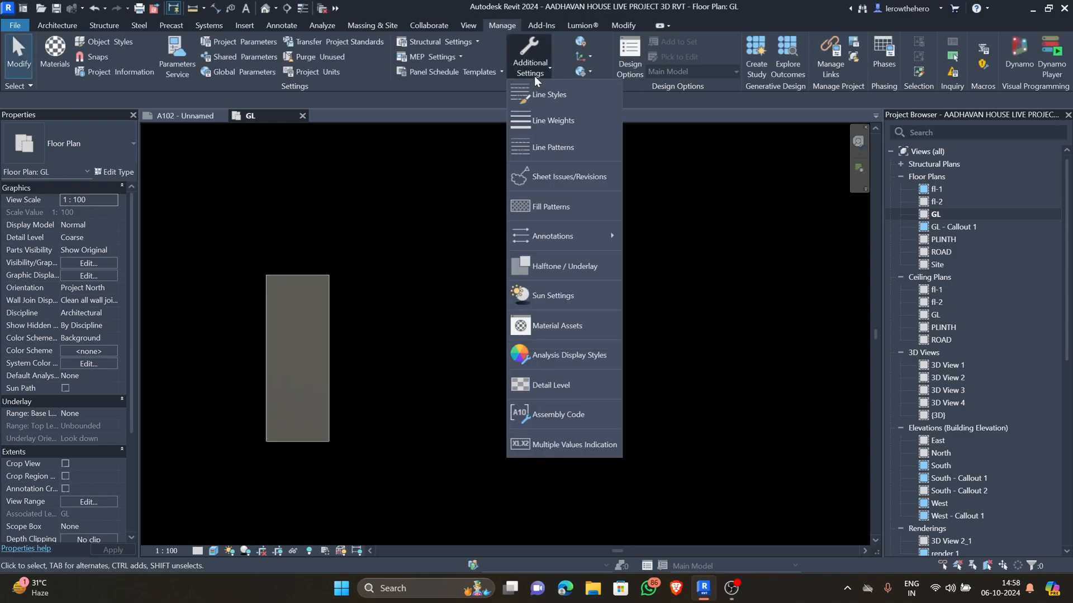
click(608, 300)
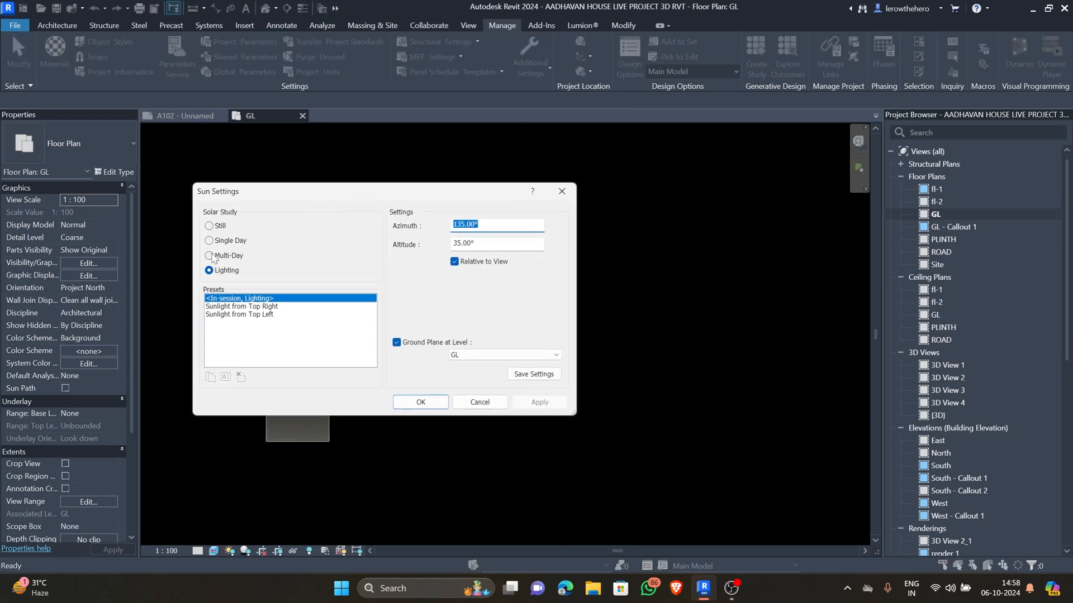
click(210, 241)
click(210, 256)
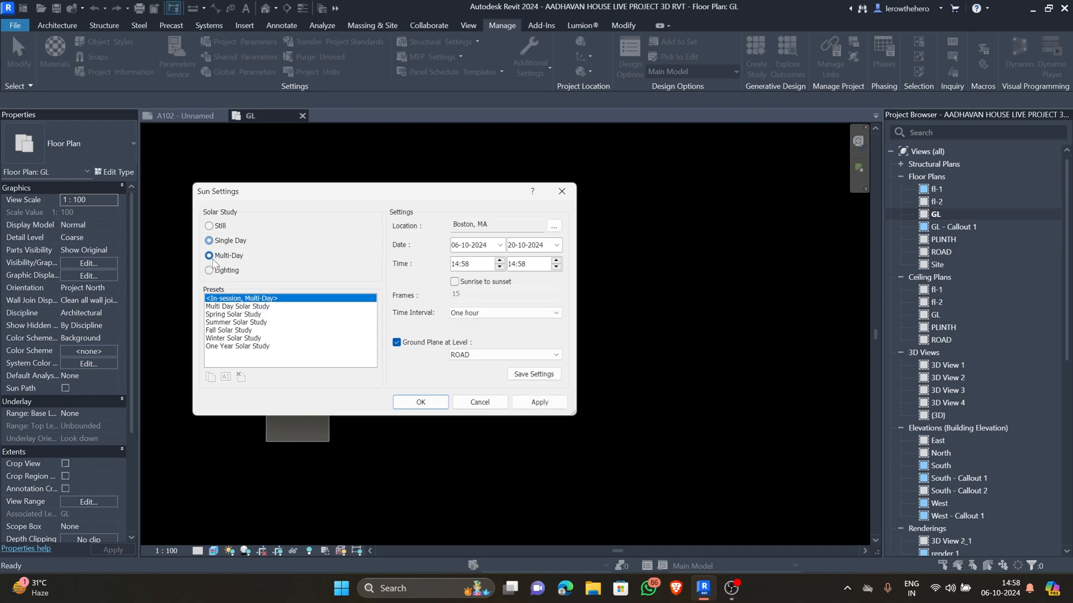
click(553, 226)
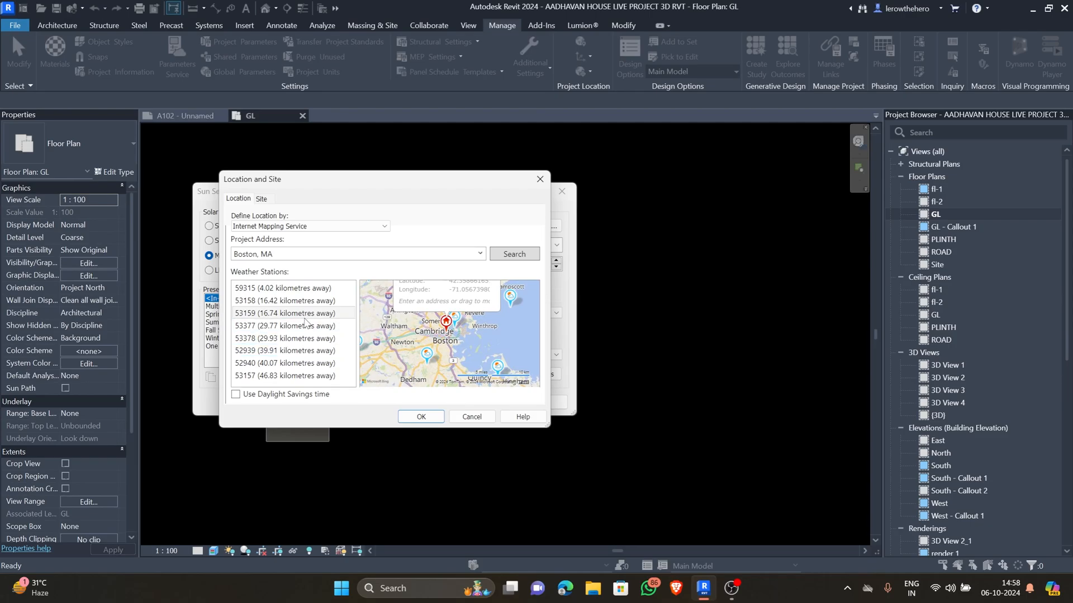
click(442, 419)
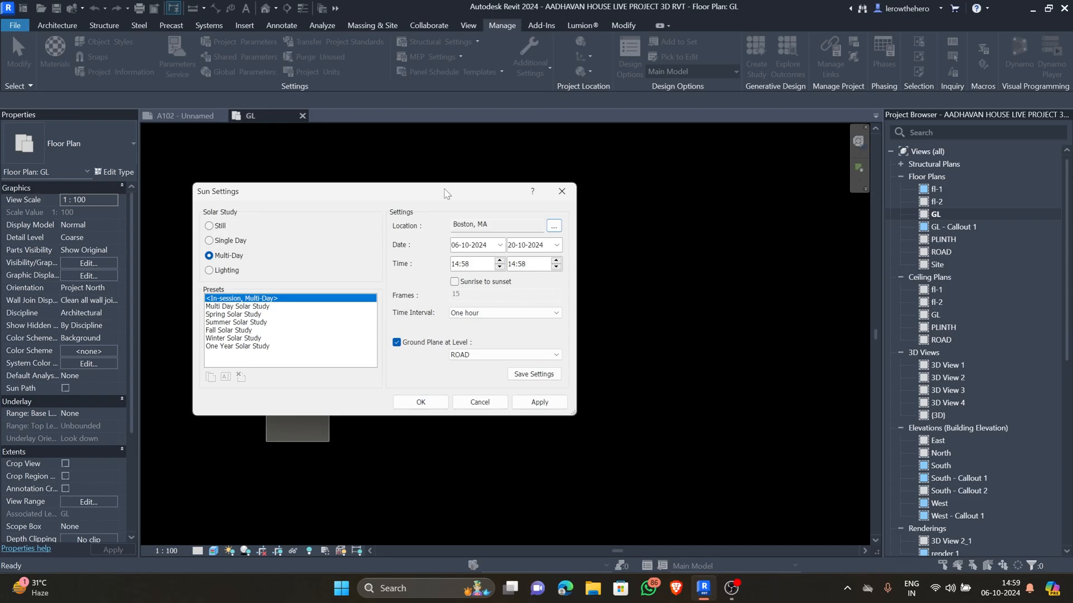
drag(444, 197, 483, 204)
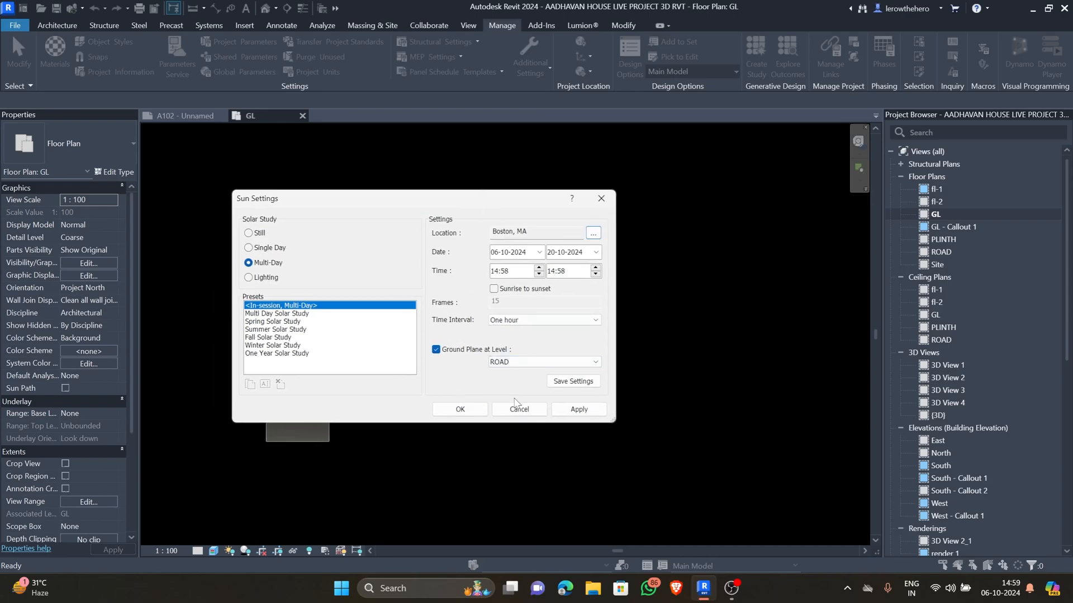
click(601, 199)
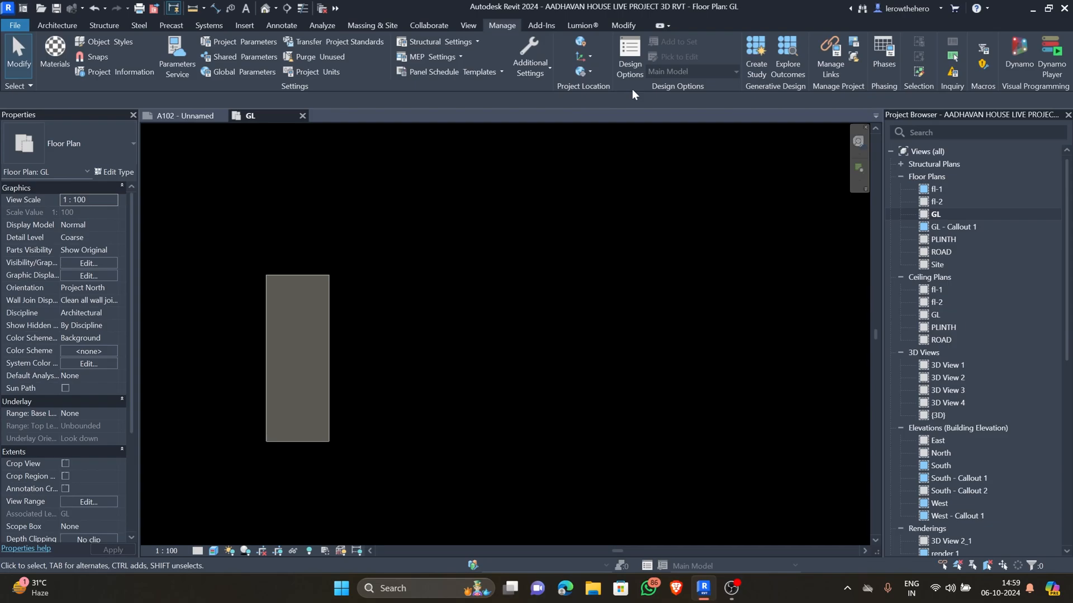
- Load the 1.5in Square - Brown ceramic appearance asset from the Appearance Library into the Asset Editor
click(547, 65)
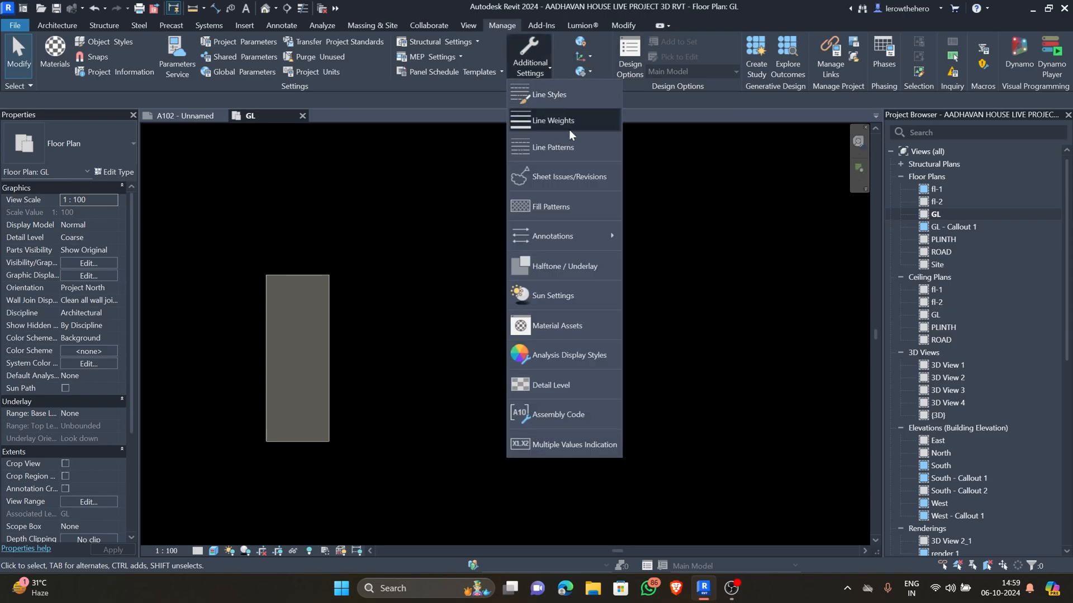
click(587, 325)
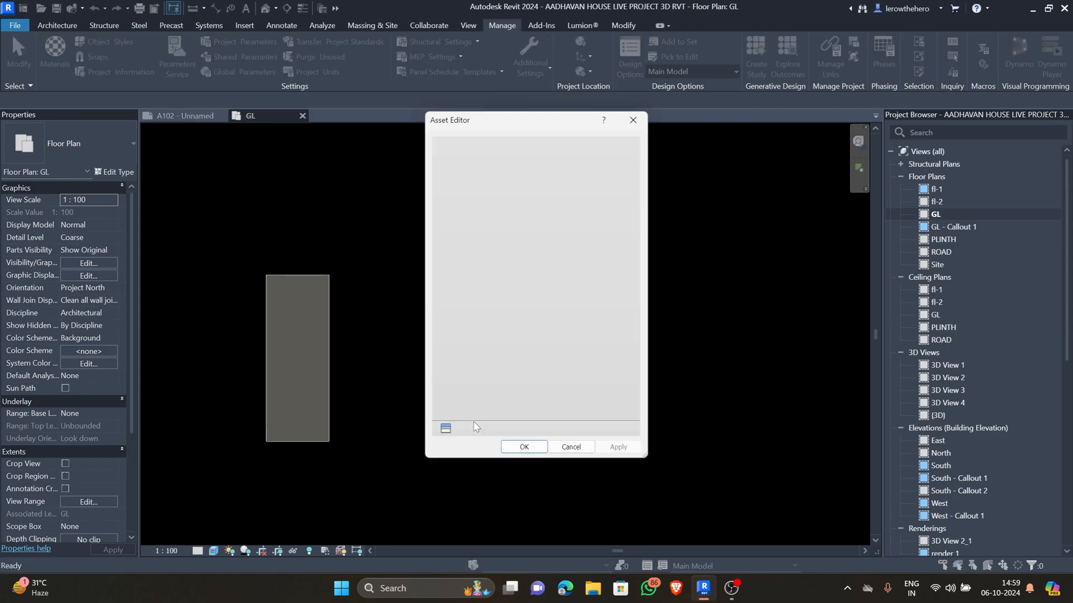
click(445, 429)
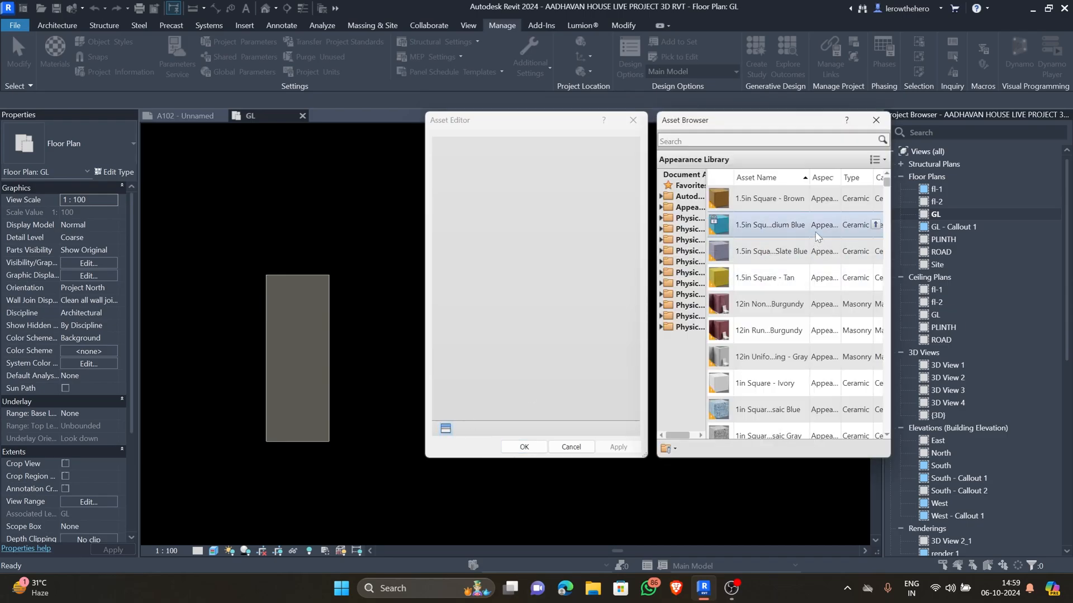
click(875, 198)
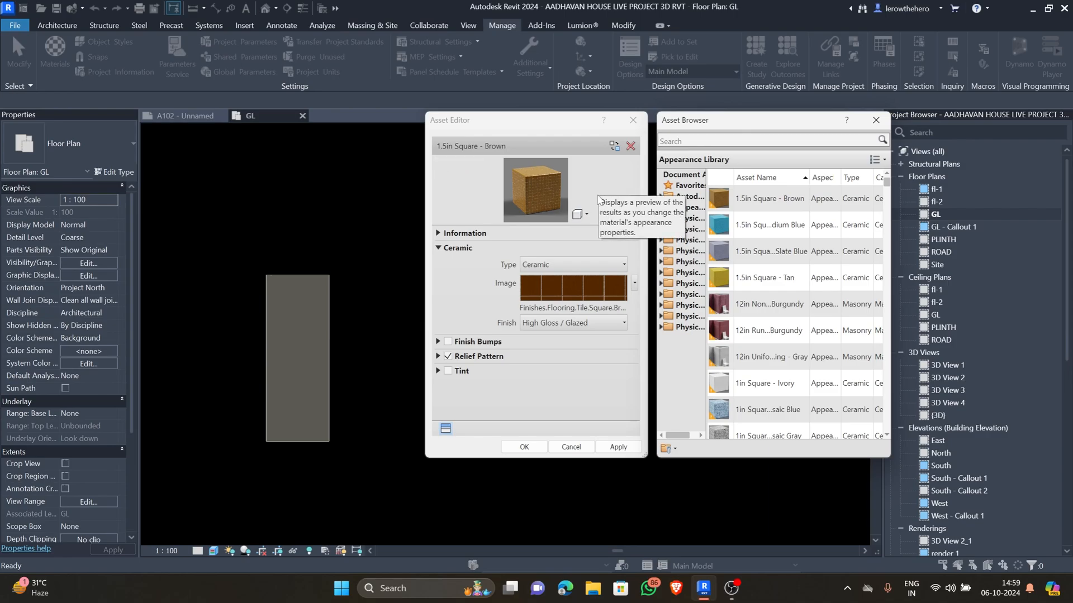
- Examine the 1.5in Square - Brown asset's information and the texture settings of its tile image
click(459, 234)
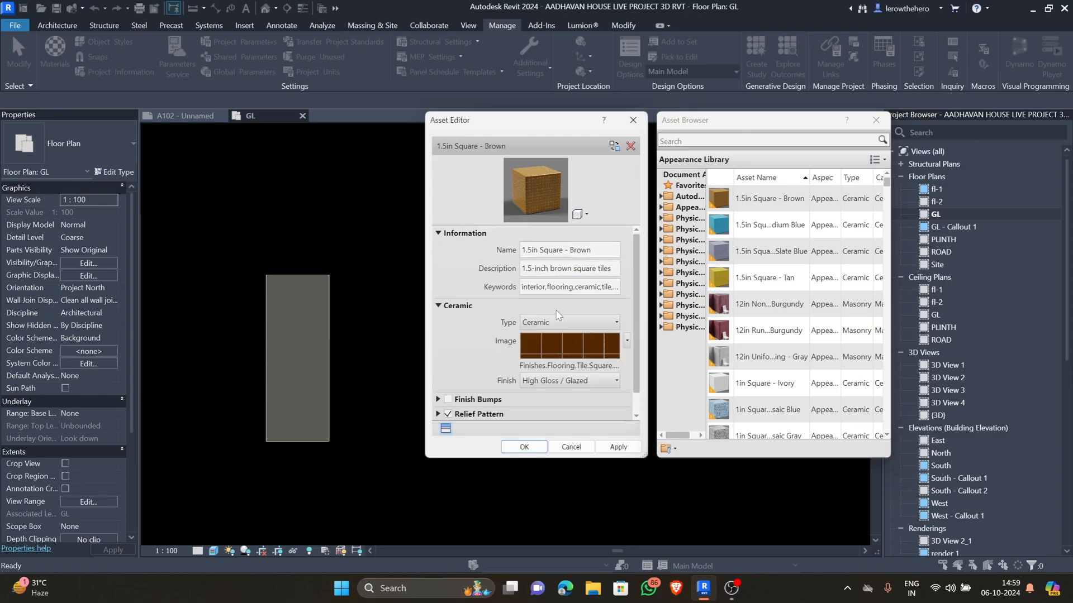
click(627, 342)
click(585, 502)
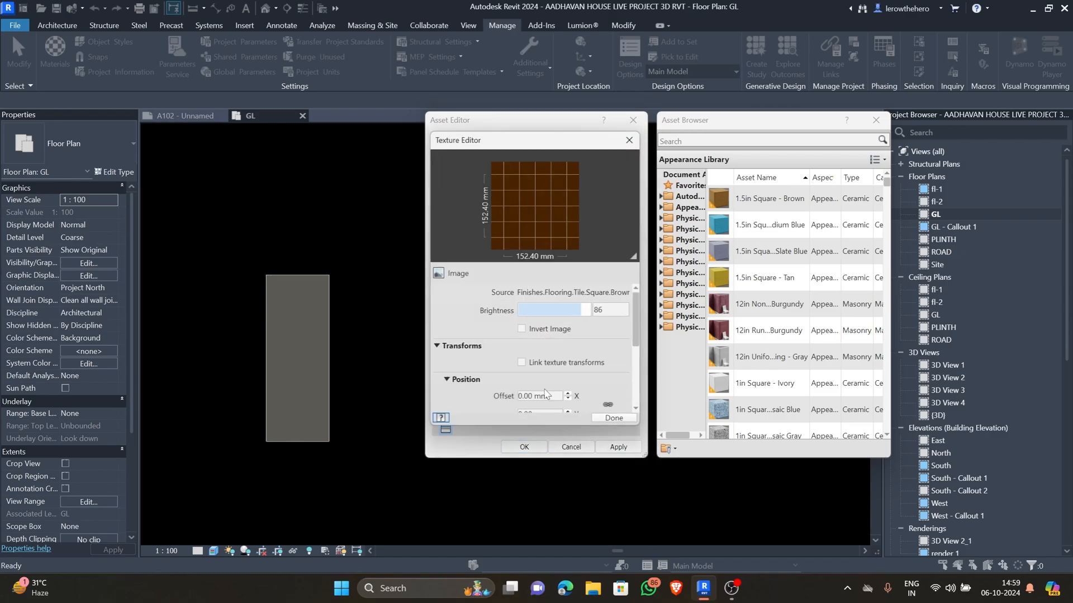
scroll(531, 347, down, 5)
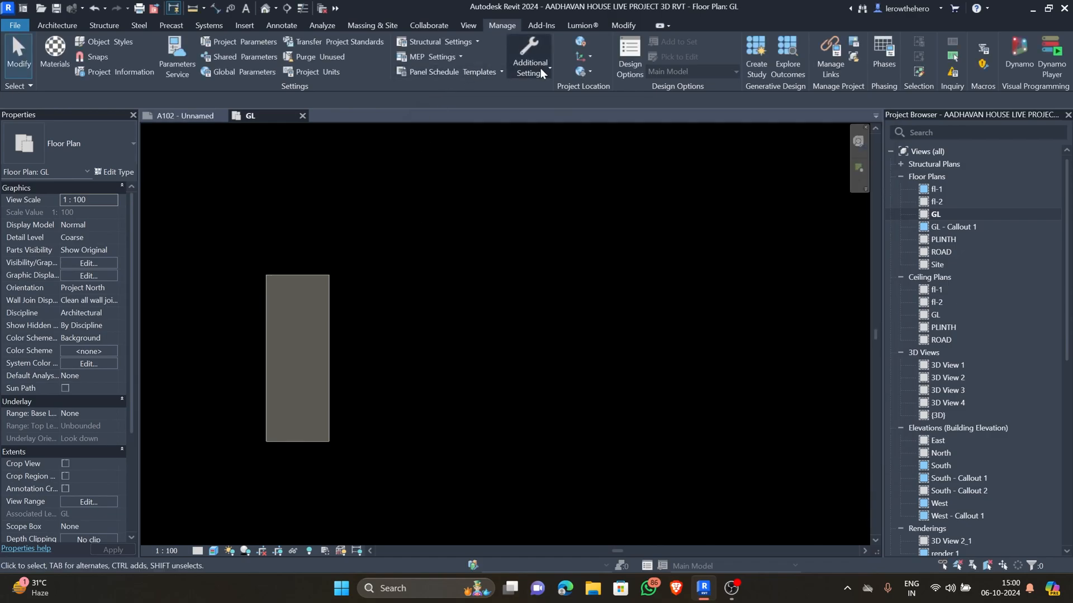
- Review the Detail Level setting and the Coarse, Medium and Fine options available for the GL floor plan
click(541, 72)
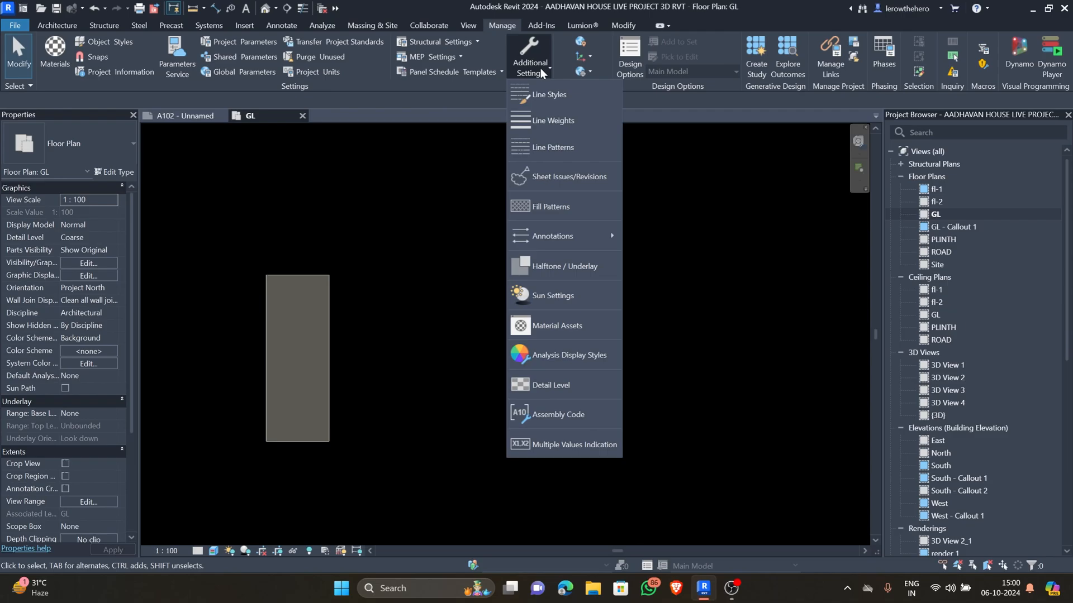
click(574, 383)
click(198, 551)
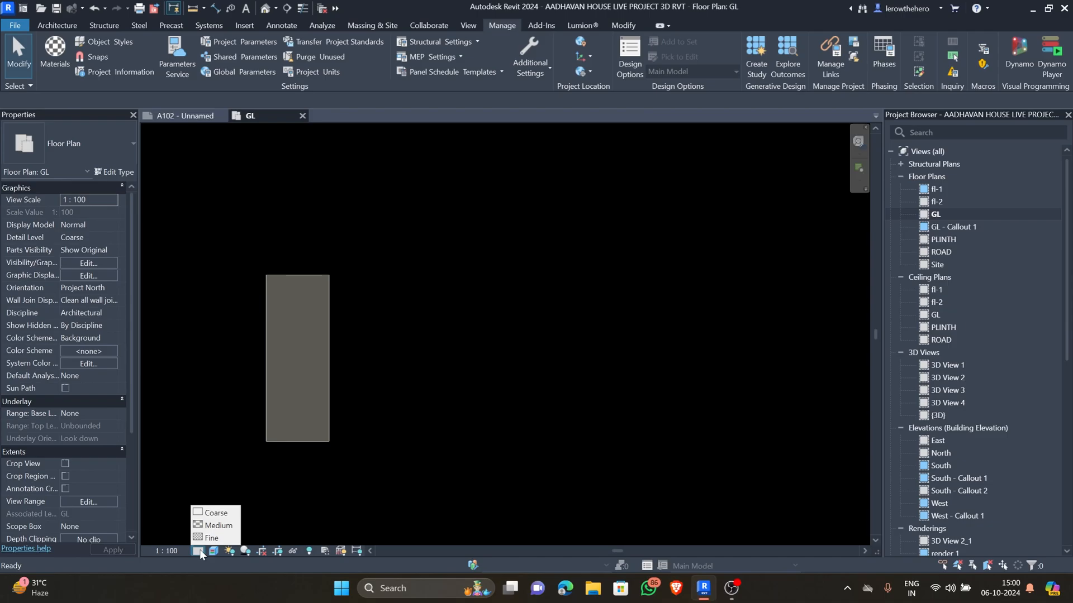
click(200, 550)
click(200, 551)
click(198, 554)
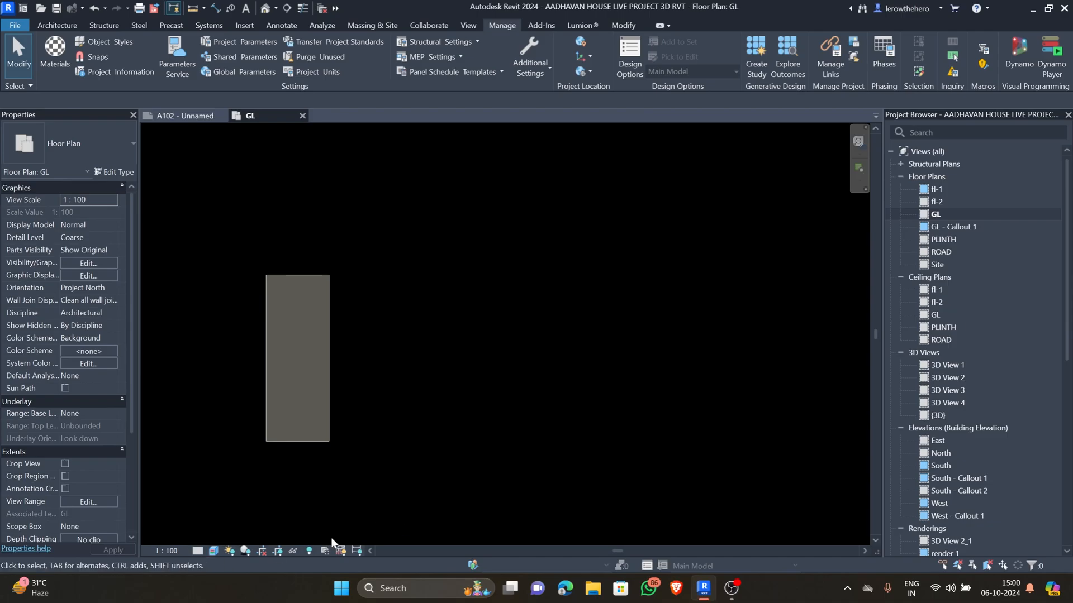
click(198, 553)
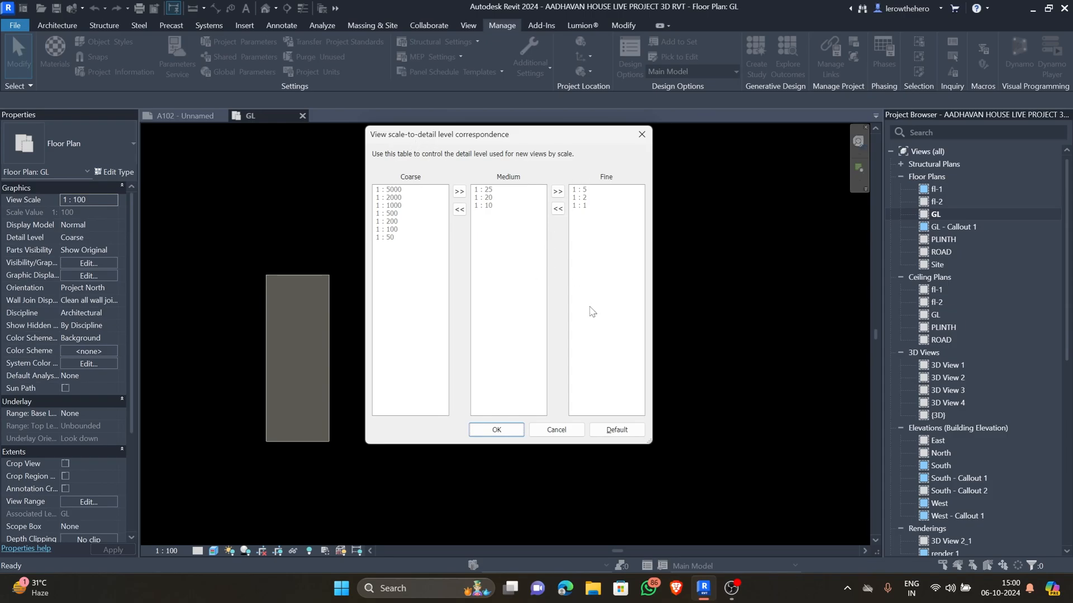
- Shift view scales between the Coarse, Medium and Fine columns of the scale-to-detail-level table and accept it
click(459, 210)
click(459, 191)
click(459, 209)
click(558, 209)
click(495, 430)
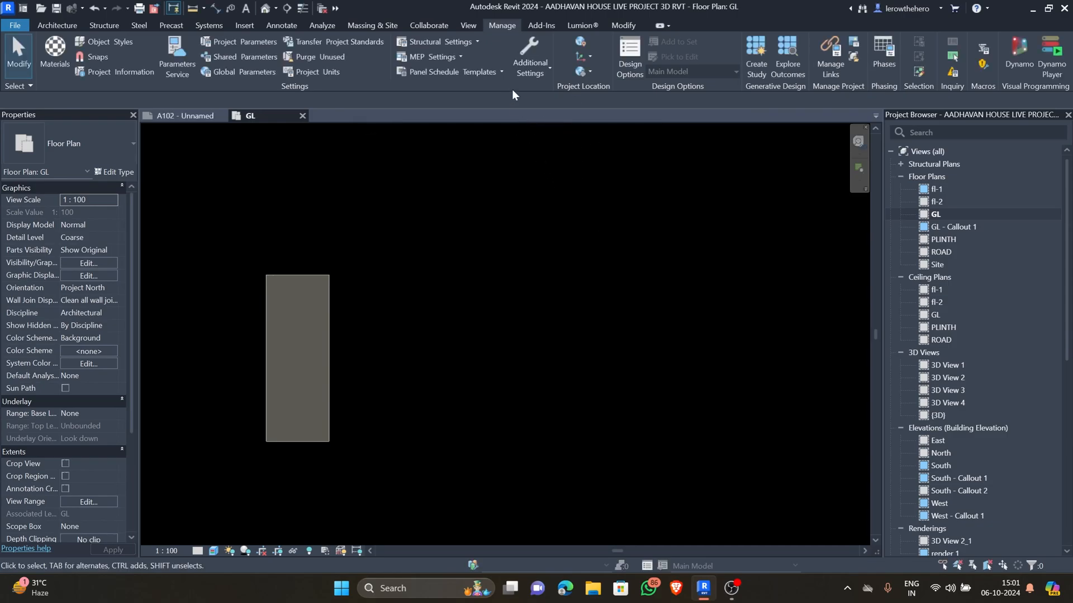
- Open the list of additional project settings
click(533, 71)
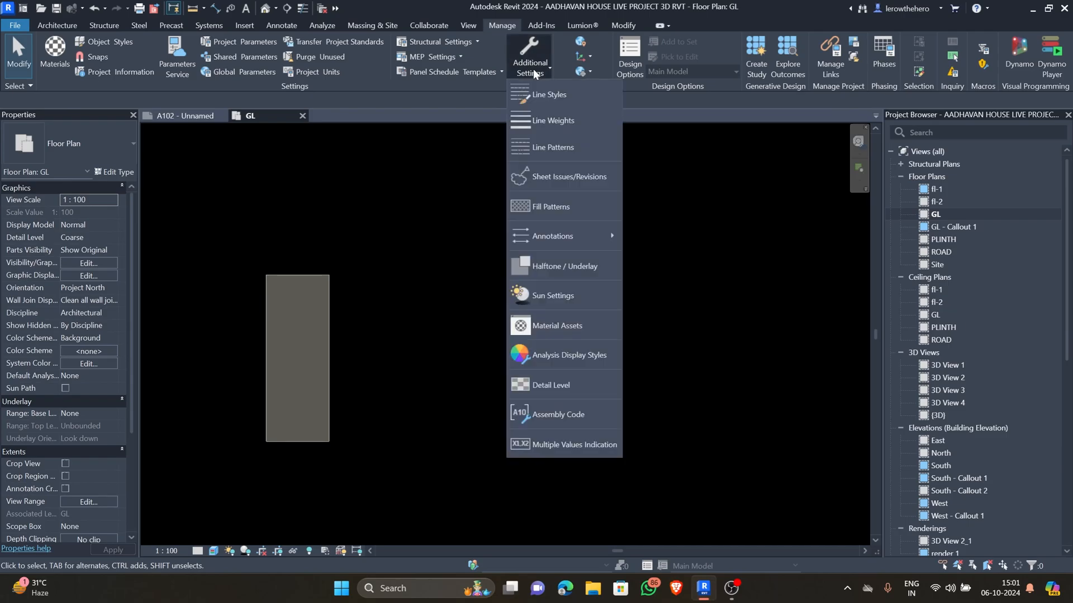